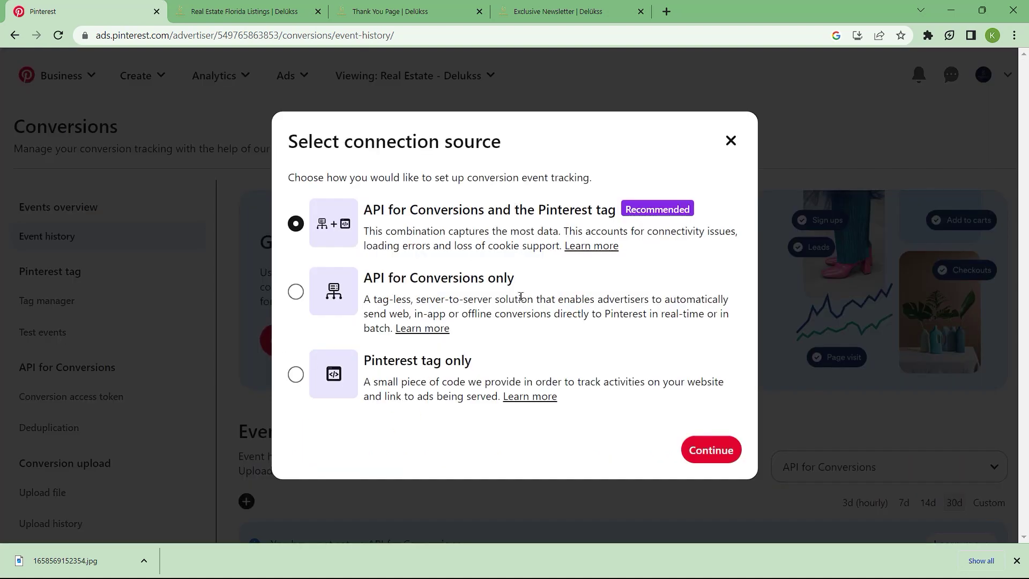
{"action": "left_click", "coordinate": [296, 374]}
{"action": "left_click", "coordinate": [712, 450]}
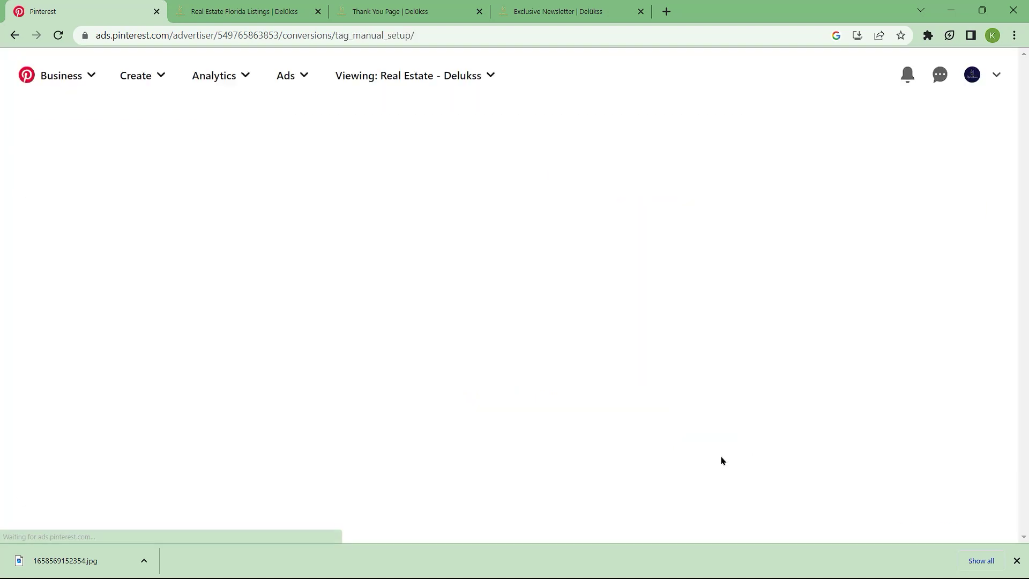
{"action": "left_click", "coordinate": [405, 210]}
{"action": "type", "text": "www."}
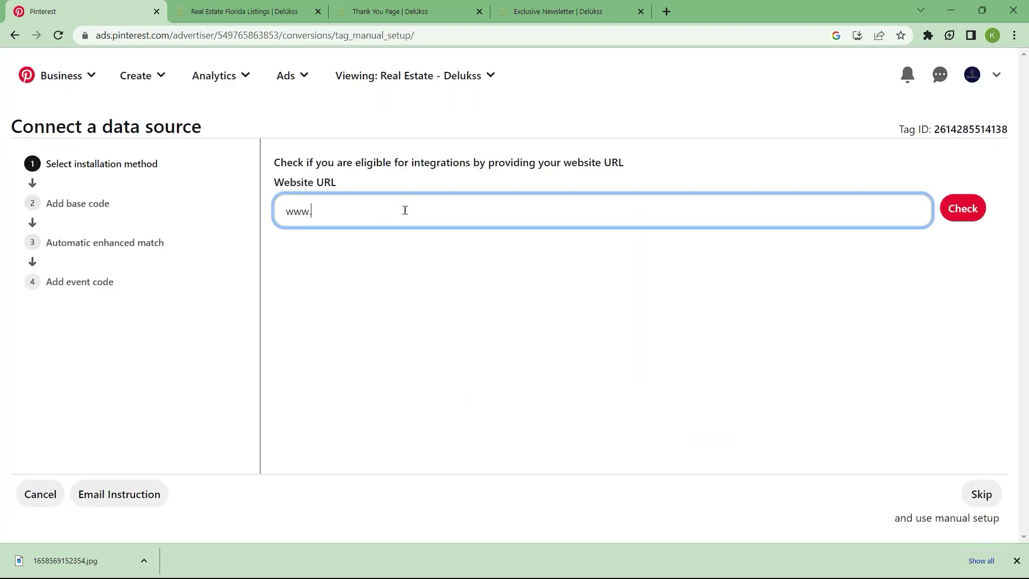
{"action": "type", "text": "delukss.com"}
{"action": "left_click", "coordinate": [945, 208]}
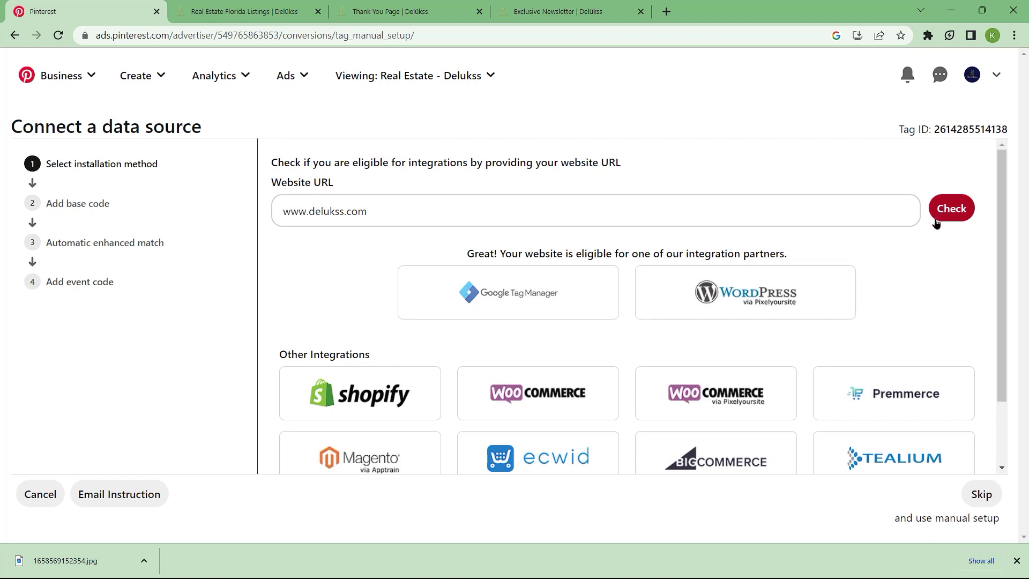
- Skip the partner integrations in favour of manual setup and review the base code instructions
{"action": "scroll", "coordinate": [935, 222], "scroll_direction": "down", "scroll_amount": 2}
{"action": "scroll", "coordinate": [935, 223], "scroll_direction": "up", "scroll_amount": 2}
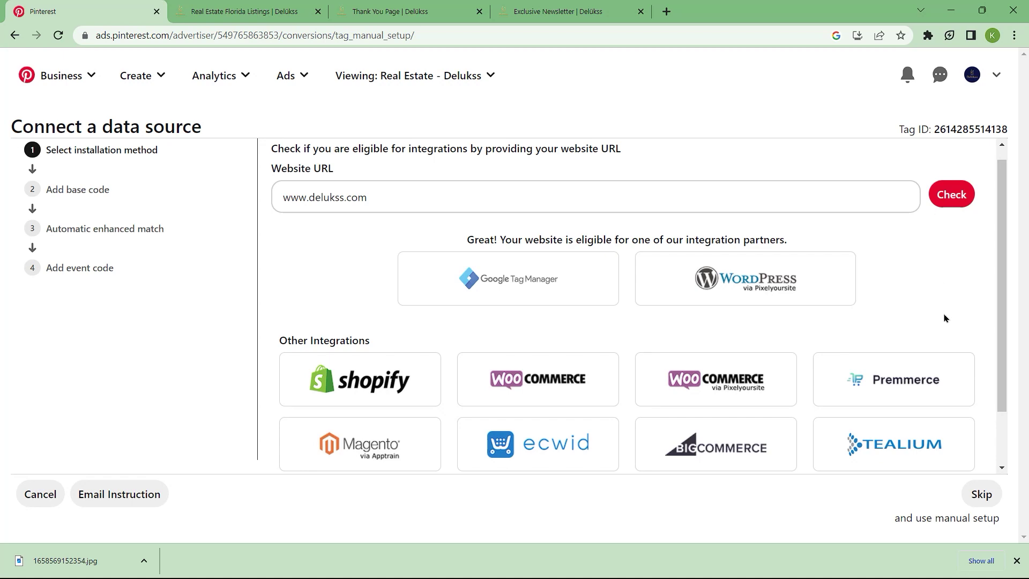
{"action": "scroll", "coordinate": [945, 330], "scroll_direction": "down", "scroll_amount": 2}
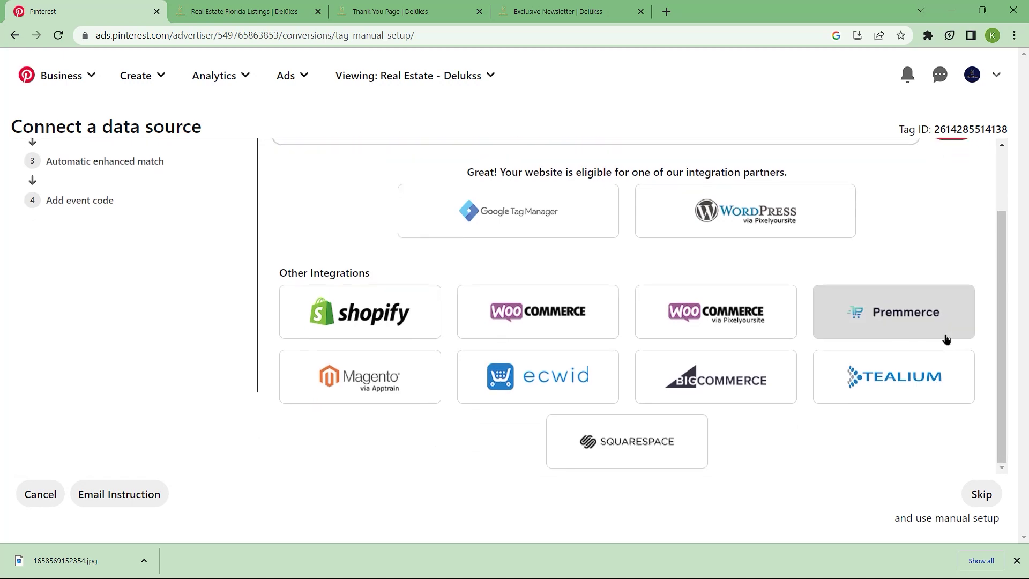
{"action": "left_click", "coordinate": [980, 494]}
{"action": "scroll", "coordinate": [859, 318], "scroll_direction": "up", "scroll_amount": 2}
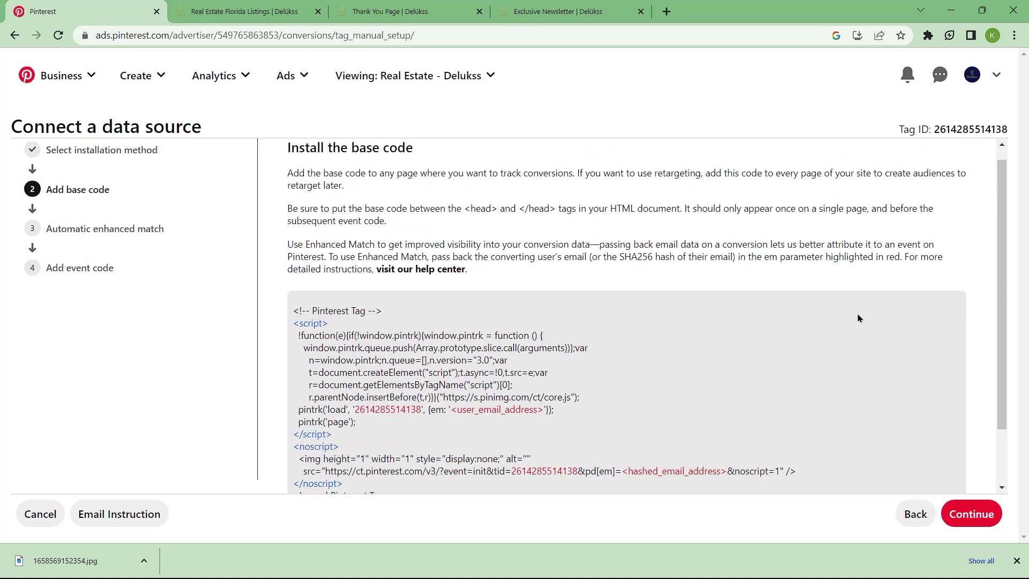
{"action": "scroll", "coordinate": [858, 318], "scroll_direction": "down", "scroll_amount": 2}
{"action": "scroll", "coordinate": [857, 320], "scroll_direction": "up", "scroll_amount": 2}
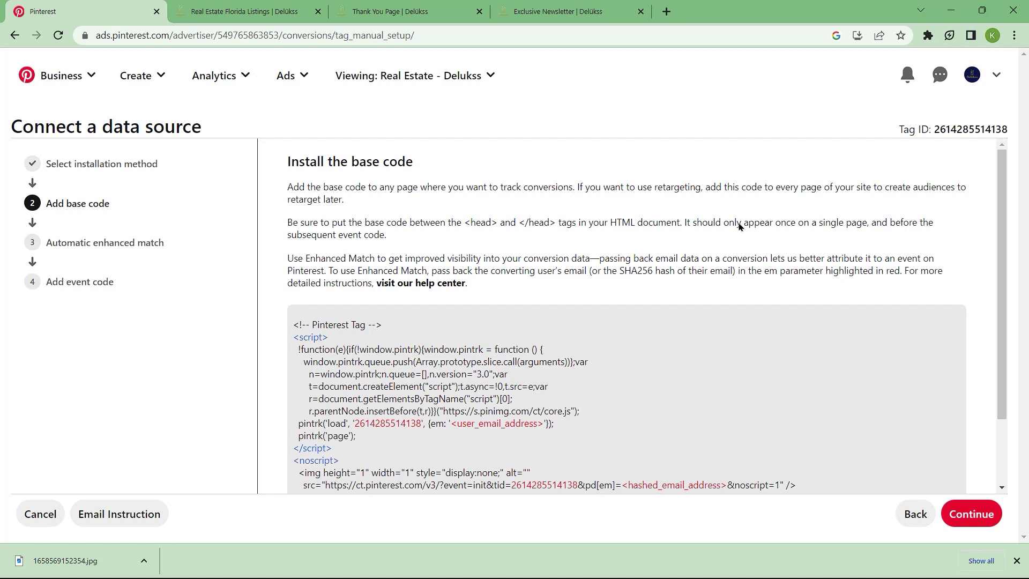
- Copy the Pinterest tag ID from the data source setup page
{"action": "left_click_drag", "start_coordinate": [935, 130], "coordinate": [1009, 129]}
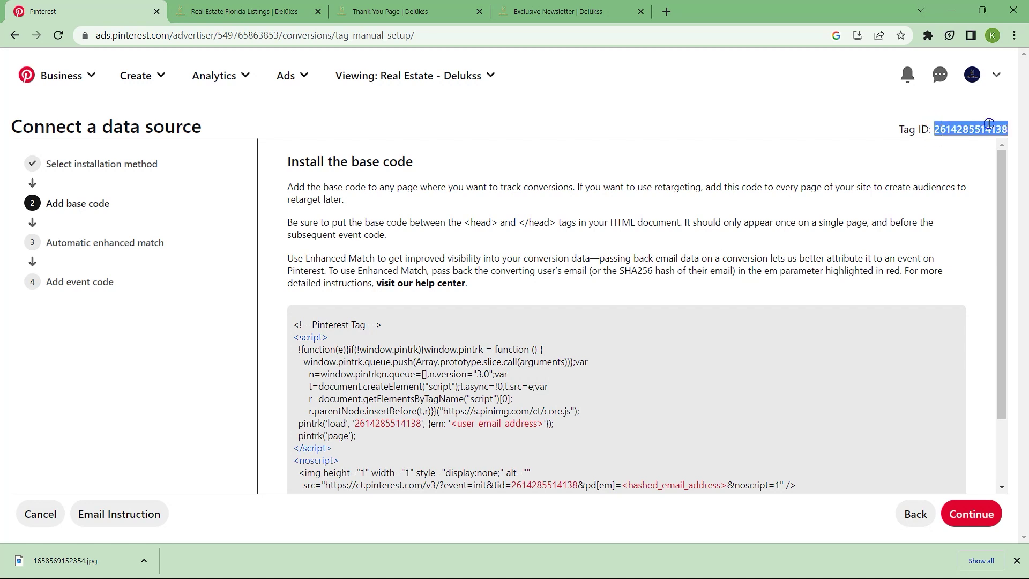
{"action": "right_click", "coordinate": [972, 130]}
{"action": "left_click", "coordinate": [970, 133]}
{"action": "left_click", "coordinate": [969, 143]}
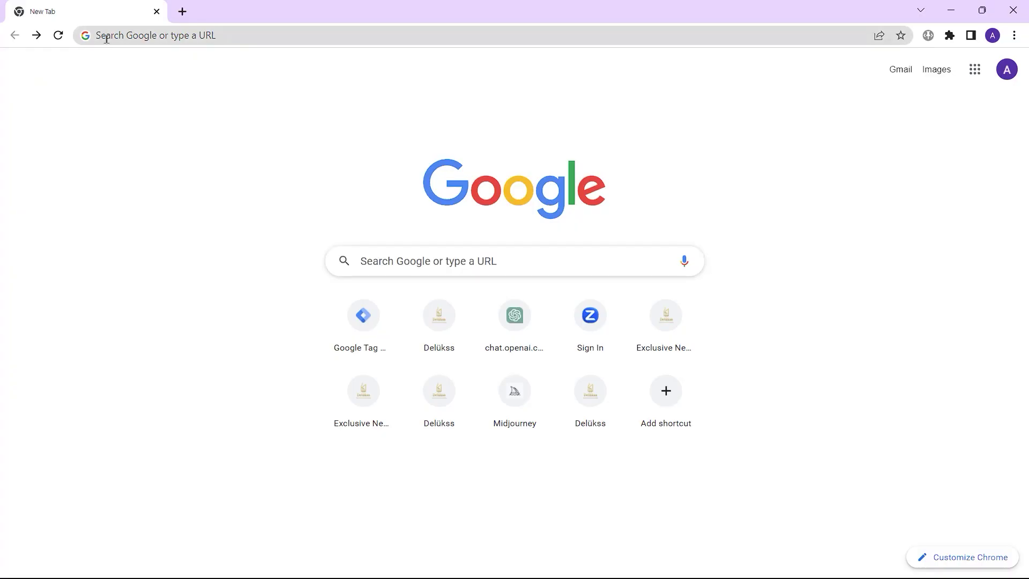
- In the other browser window, search for Google Tag Manager and open its accounts page
{"action": "left_click", "coordinate": [103, 35]}
{"action": "left_click", "coordinate": [108, 59]}
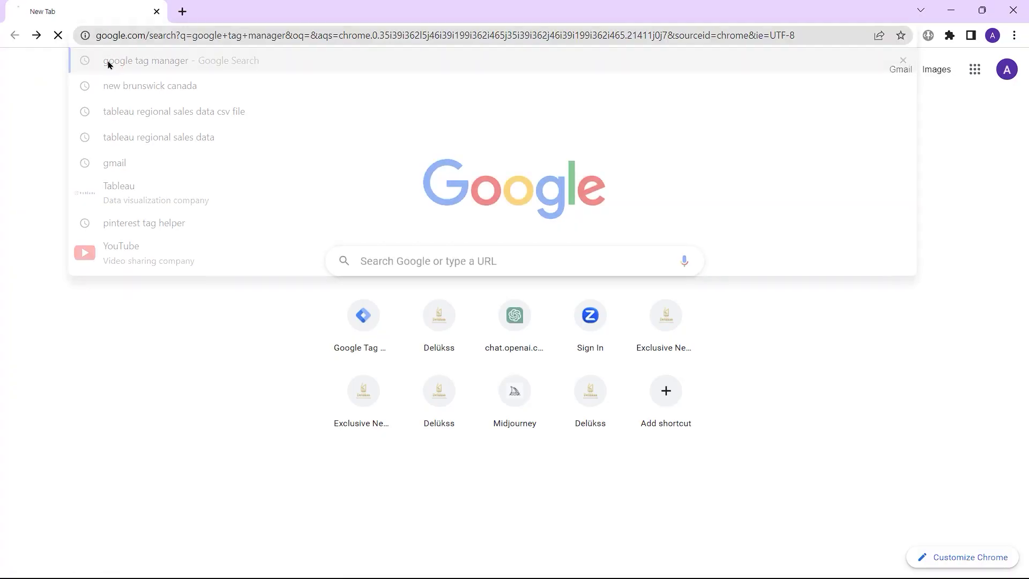
{"action": "left_click", "coordinate": [232, 208]}
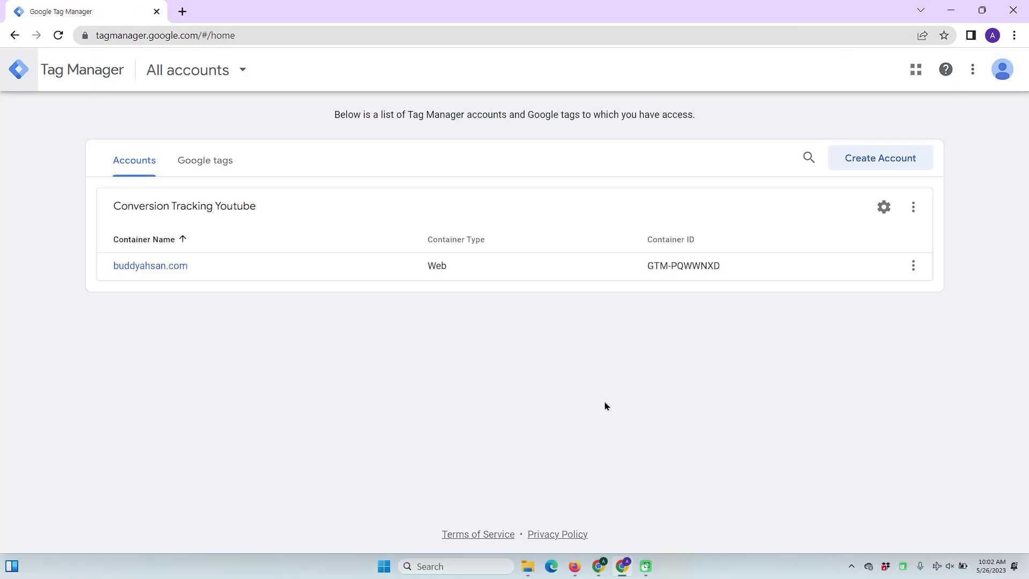
- Start a new Tag Manager account and name it DELUKSS
{"action": "left_click", "coordinate": [875, 164]}
{"action": "left_click", "coordinate": [258, 267]}
{"action": "type", "text": "DELUKSS"}
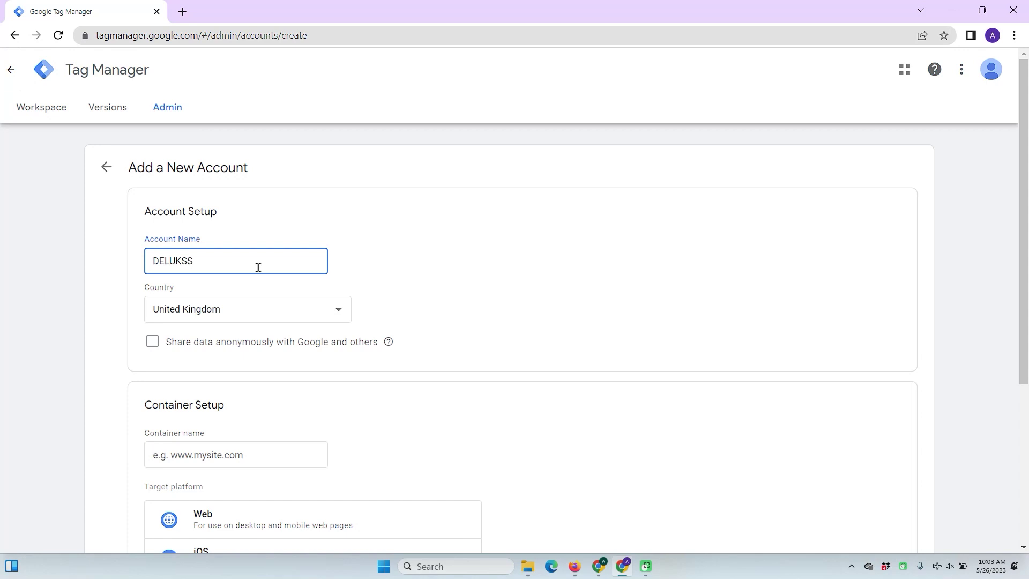
{"action": "scroll", "coordinate": [259, 312], "scroll_direction": "down", "scroll_amount": 1}
{"action": "left_click", "coordinate": [288, 394]}
{"action": "type", "text": "www.delukss.com"}
{"action": "scroll", "coordinate": [620, 445], "scroll_direction": "down", "scroll_amount": 2}
{"action": "scroll", "coordinate": [620, 445], "scroll_direction": "down", "scroll_amount": 1}
{"action": "left_click", "coordinate": [387, 318]}
- Create the account, accept the service agreement with the GDPR data processing terms, and dismiss the installation code
{"action": "left_click", "coordinate": [162, 531]}
{"action": "left_click", "coordinate": [245, 524]}
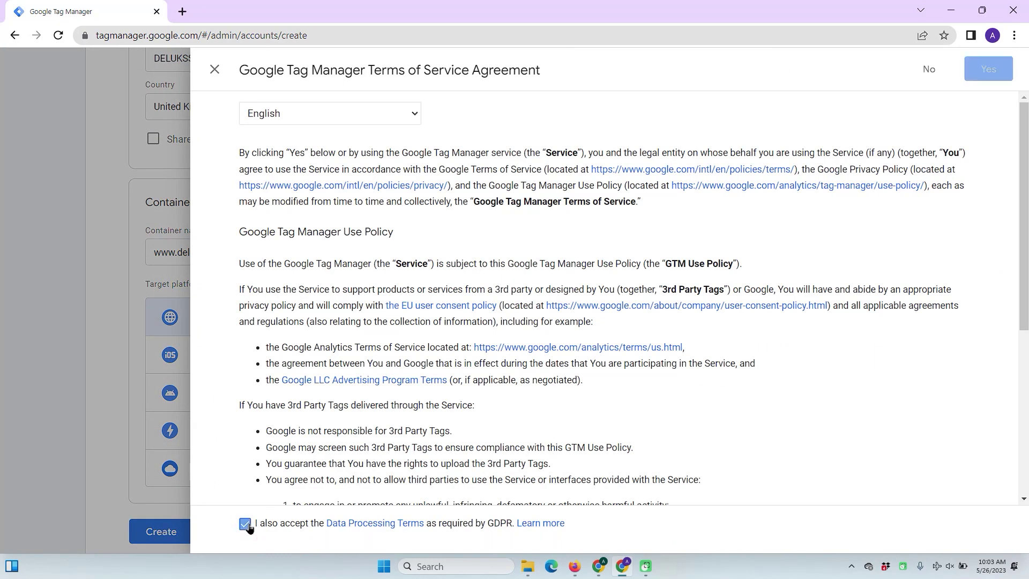
{"action": "left_click", "coordinate": [989, 69]}
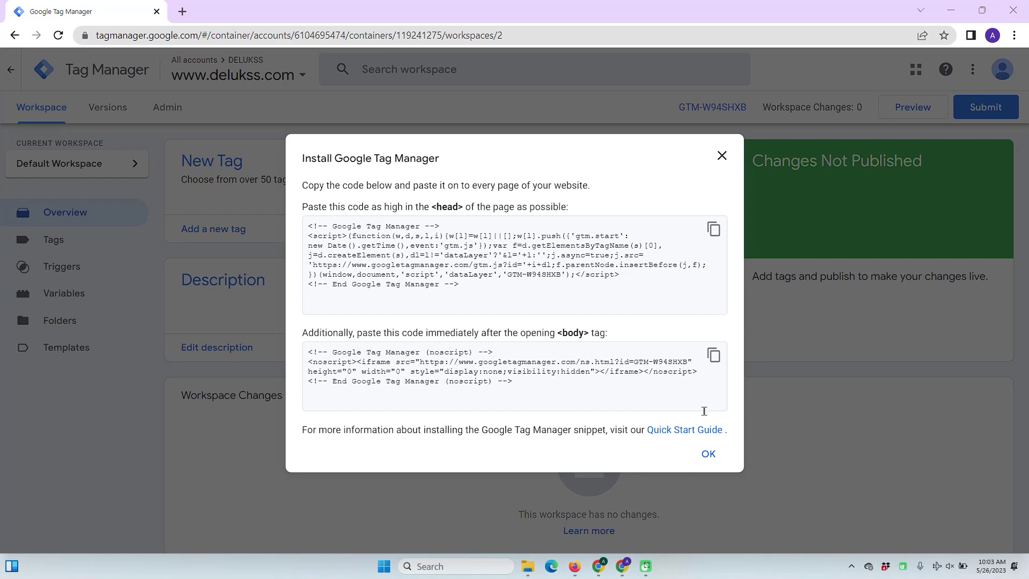
{"action": "left_click", "coordinate": [707, 456]}
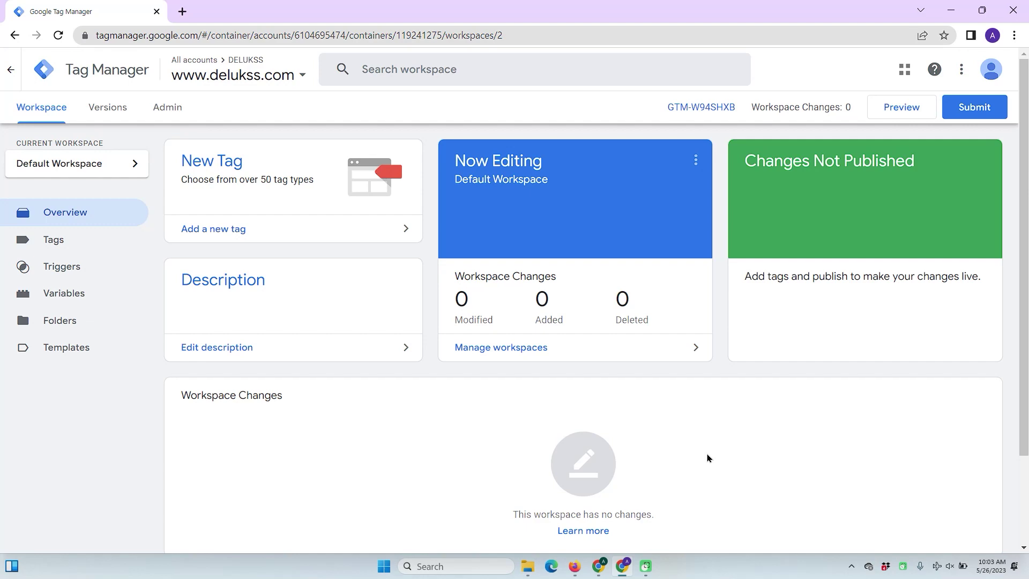
- Copy the container's head snippet and paste it into the Header code of WPCode's Header & Footer page in WordPress
{"action": "left_click", "coordinate": [707, 107]}
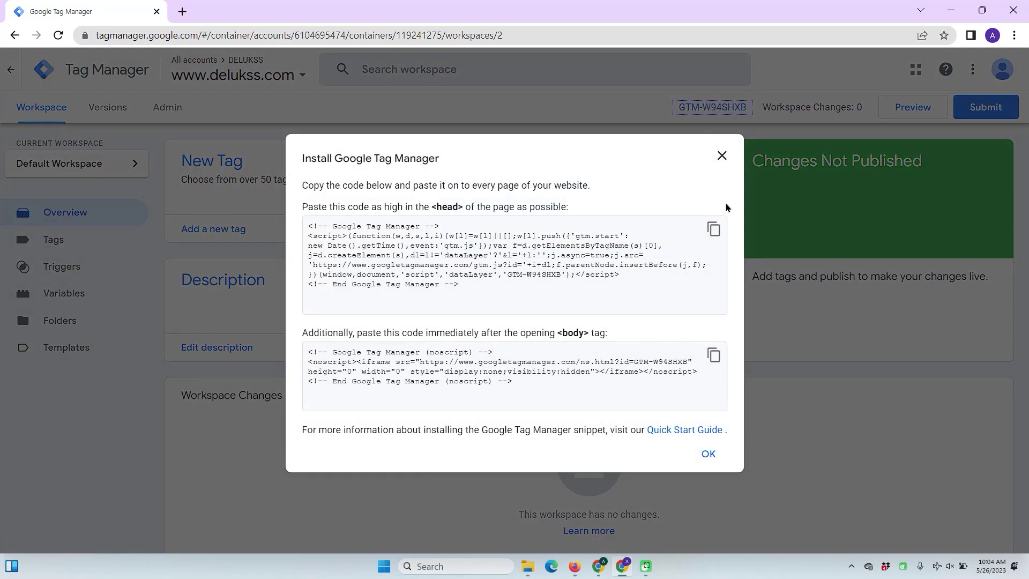
{"action": "left_click", "coordinate": [716, 229]}
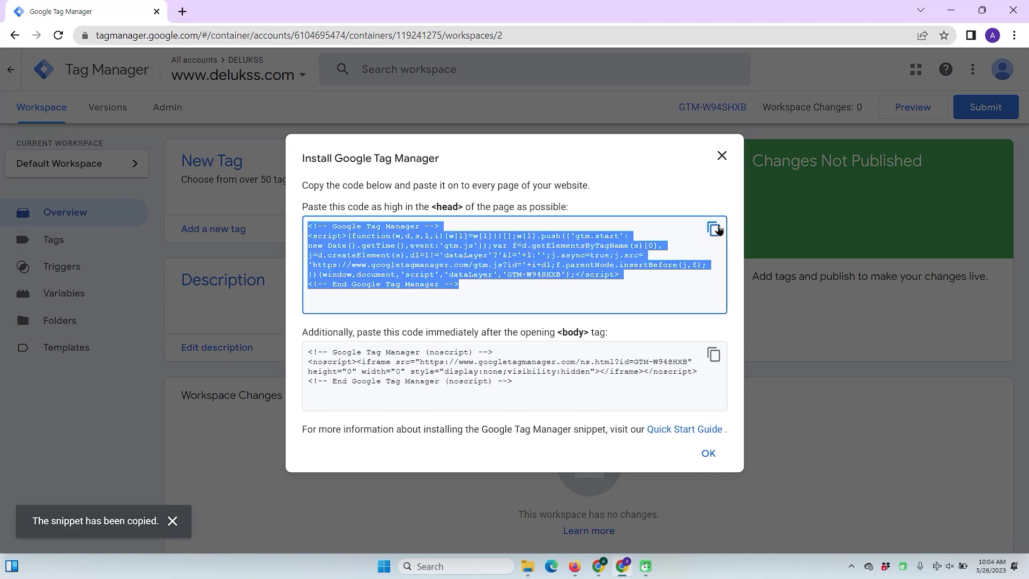
{"action": "left_click", "coordinate": [600, 566]}
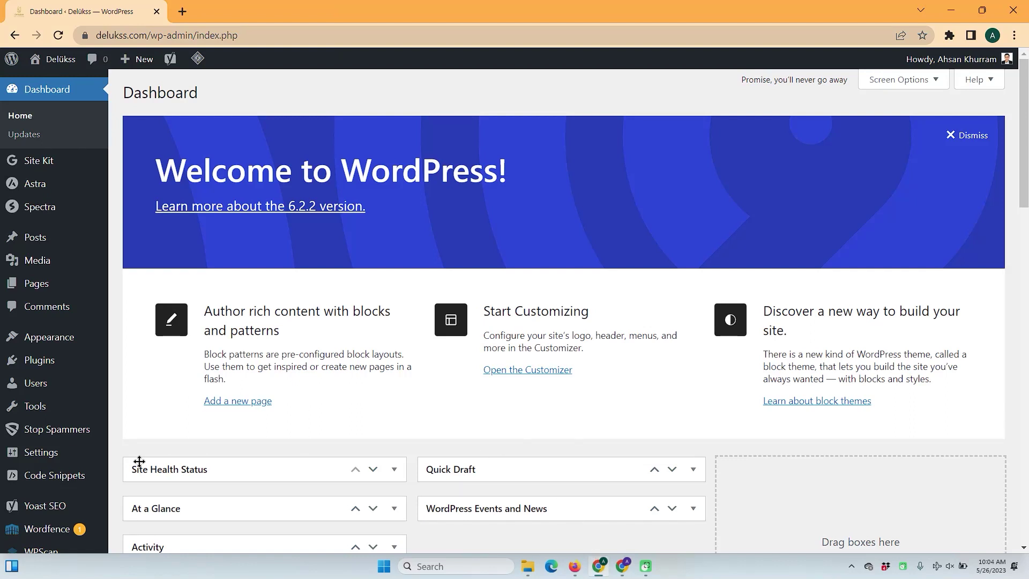
{"action": "mouse_move", "coordinate": [56, 475]}
{"action": "left_click", "coordinate": [155, 407]}
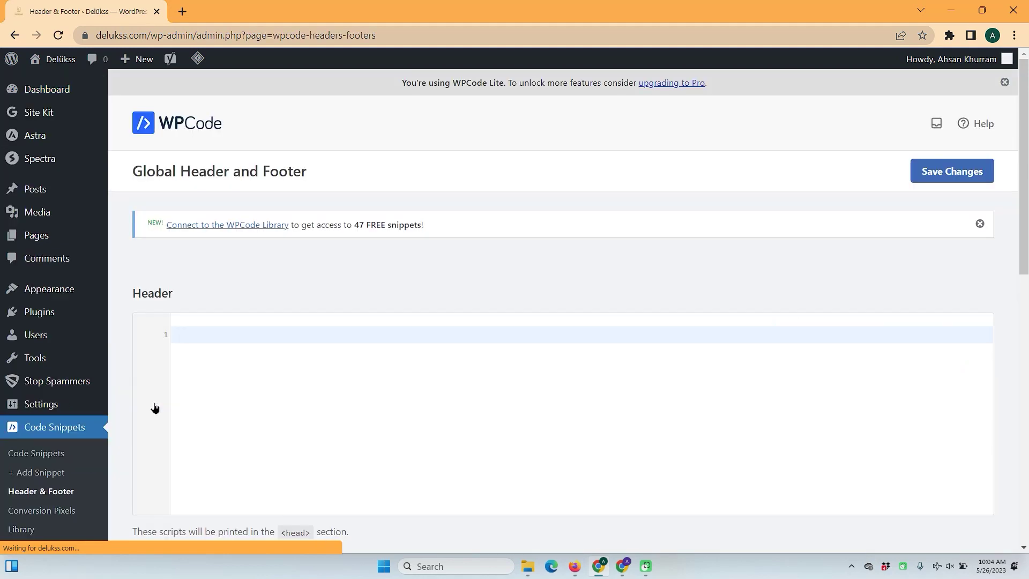
{"action": "left_click", "coordinate": [263, 336]}
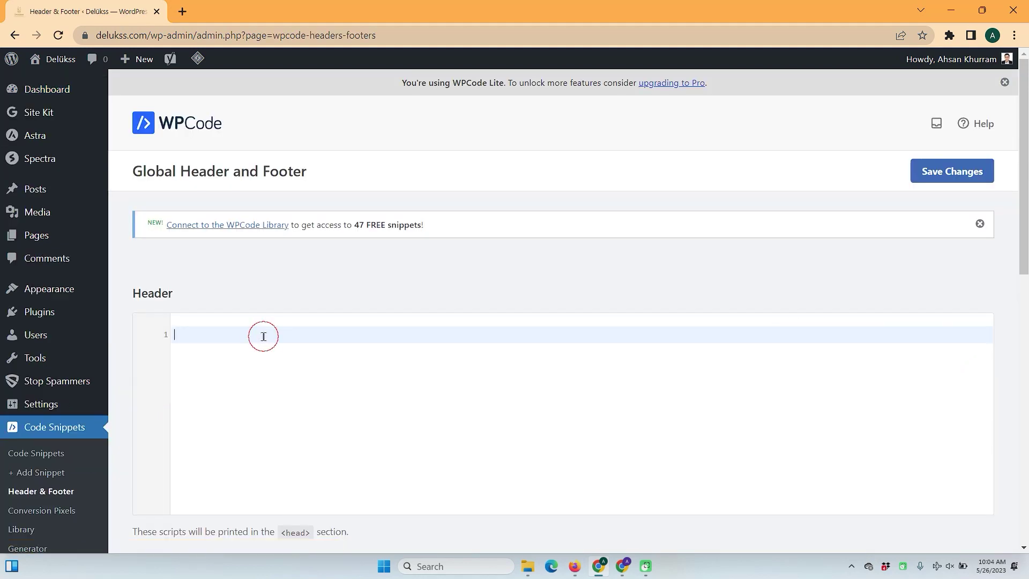
{"action": "key", "text": "ctrl+v"}
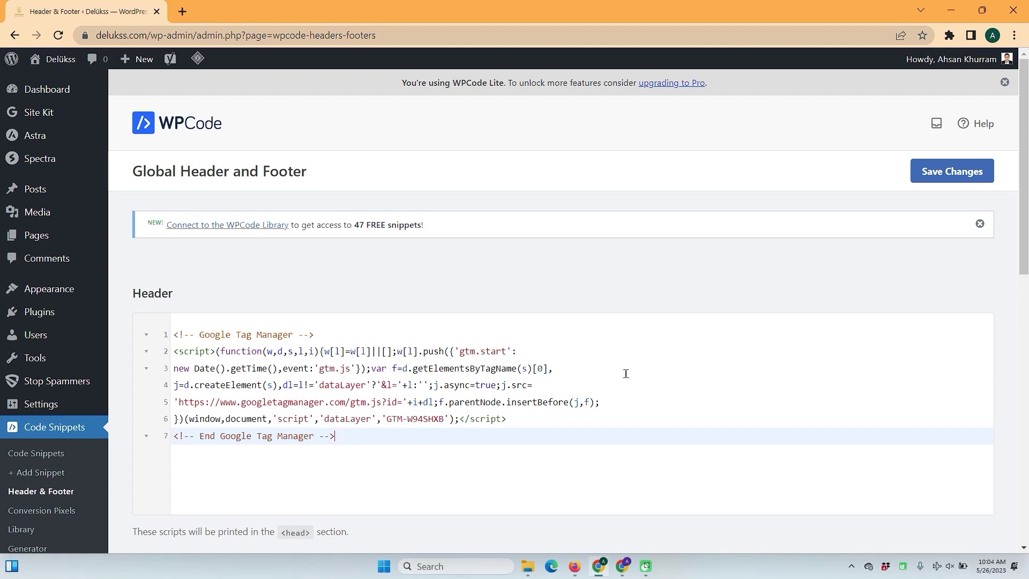
- Copy the container's noscript body snippet into WPCode's Body code and save the changes
{"action": "left_click", "coordinate": [622, 569]}
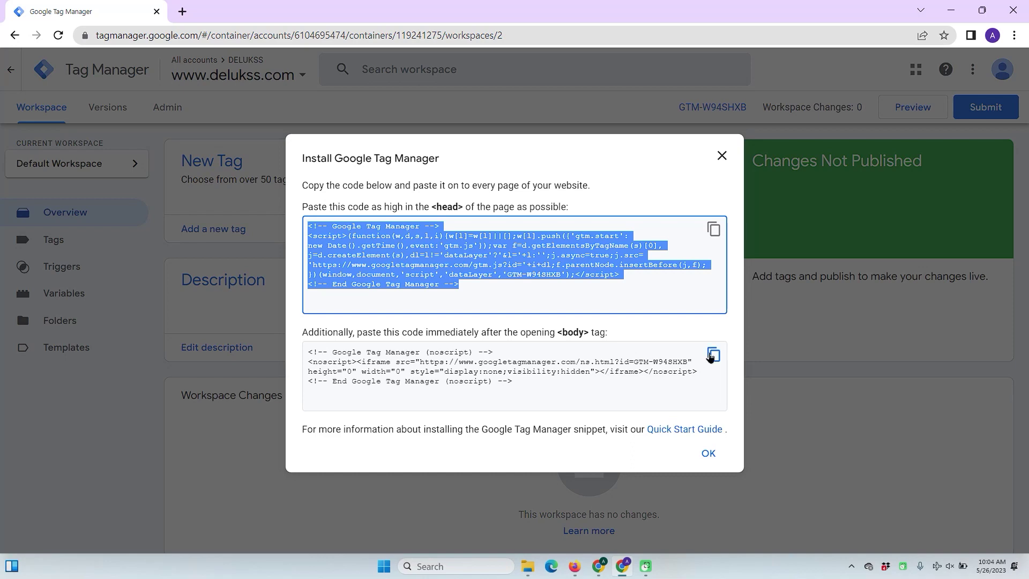
{"action": "left_click", "coordinate": [713, 355]}
{"action": "left_click", "coordinate": [599, 567]}
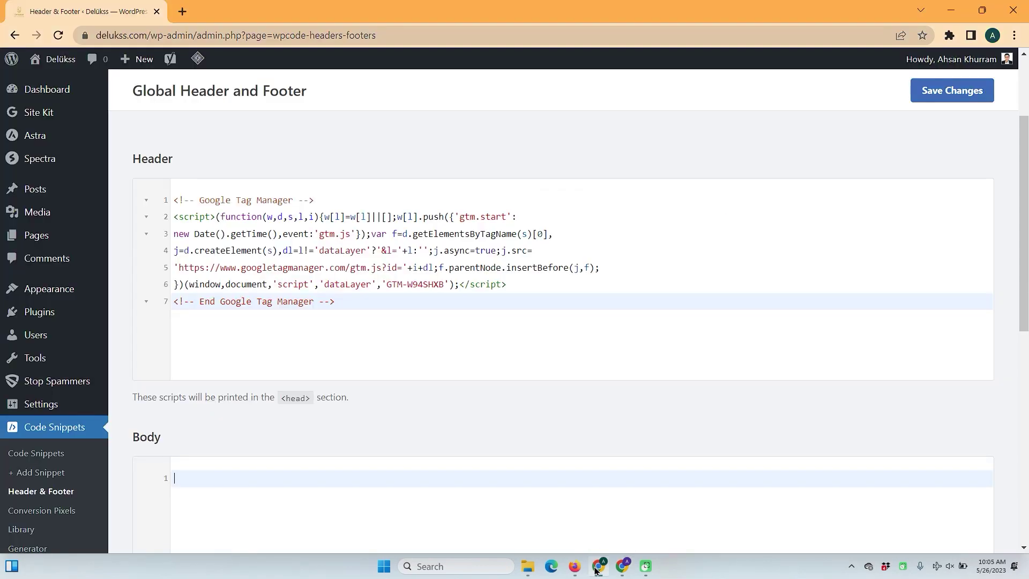
{"action": "scroll", "coordinate": [938, 374], "scroll_direction": "down", "scroll_amount": 1}
{"action": "left_click", "coordinate": [489, 420]}
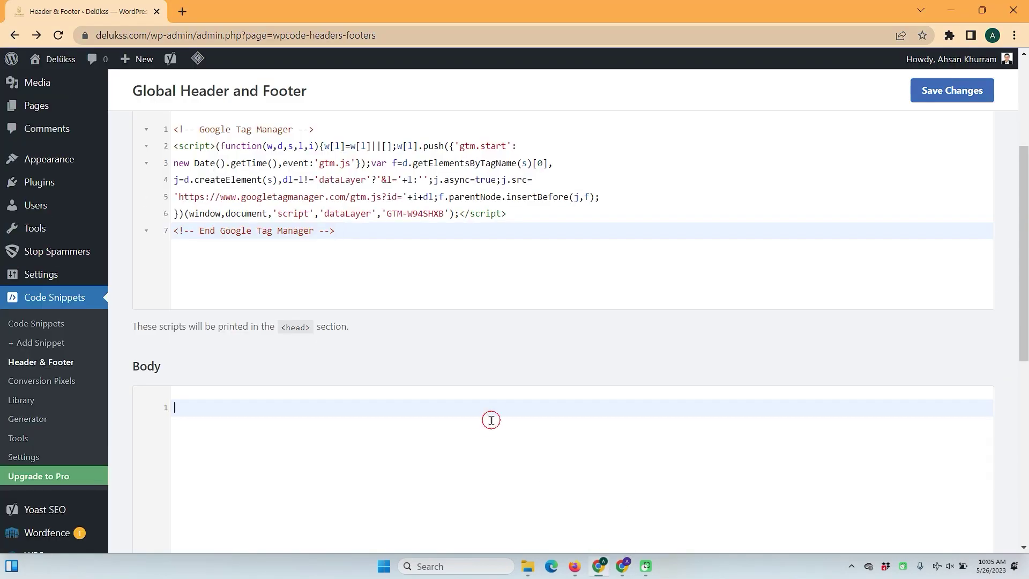
{"action": "key", "text": "ctrl+v"}
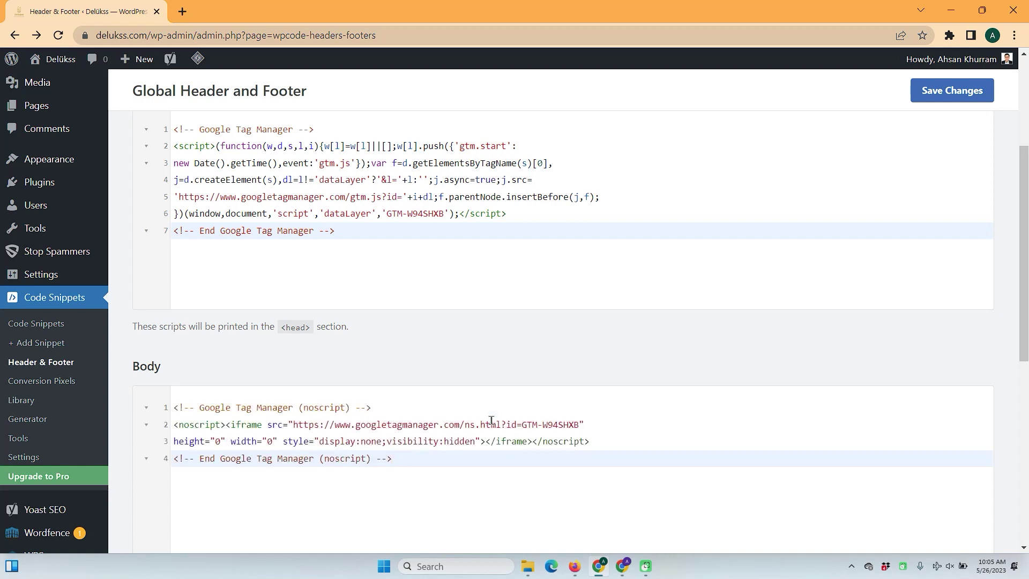
{"action": "left_click", "coordinate": [943, 97]}
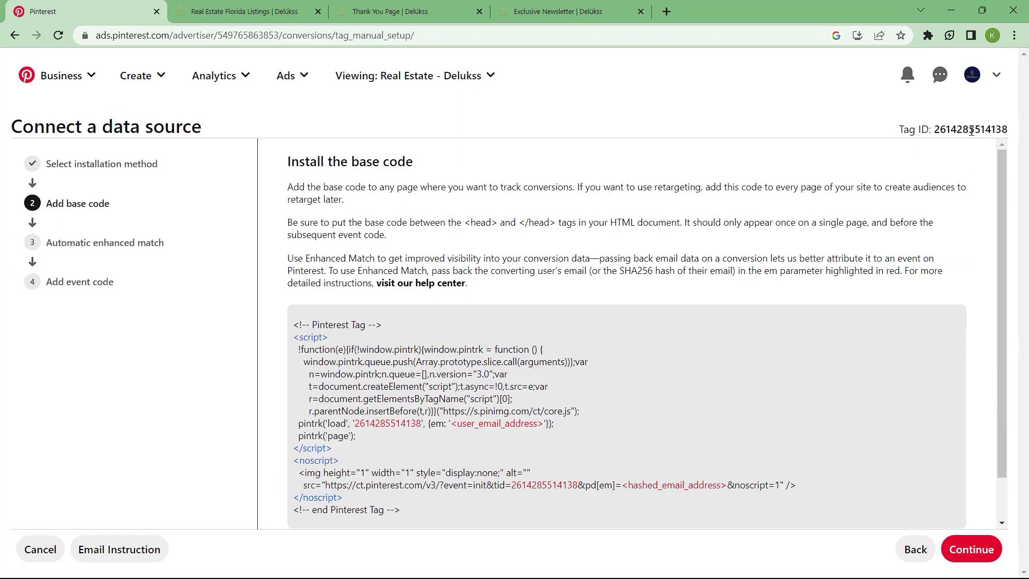
- Return to the Pinterest data source setup and copy the tag ID
{"action": "double_click", "coordinate": [972, 131]}
{"action": "right_click", "coordinate": [971, 131]}
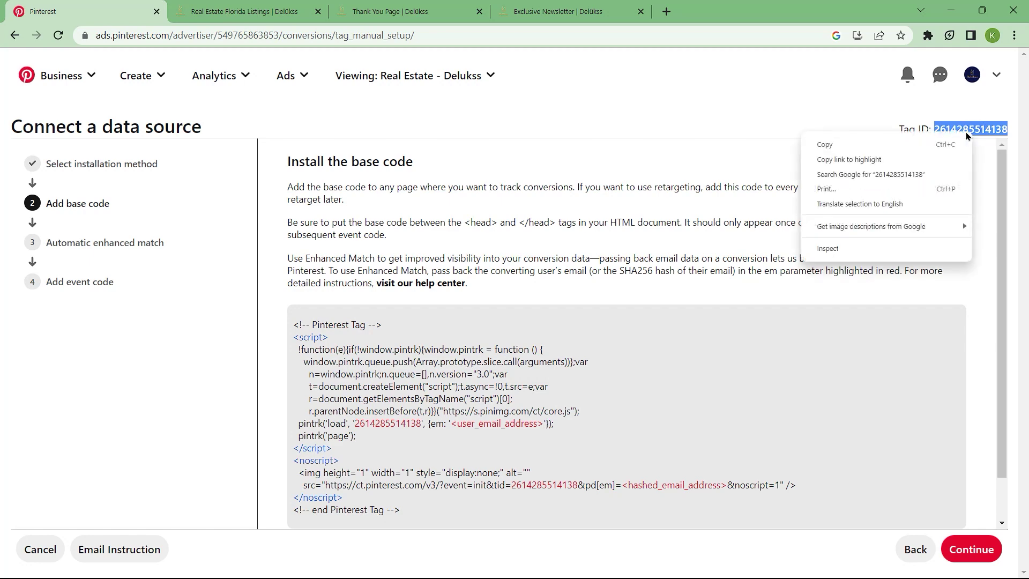
{"action": "left_click", "coordinate": [943, 144]}
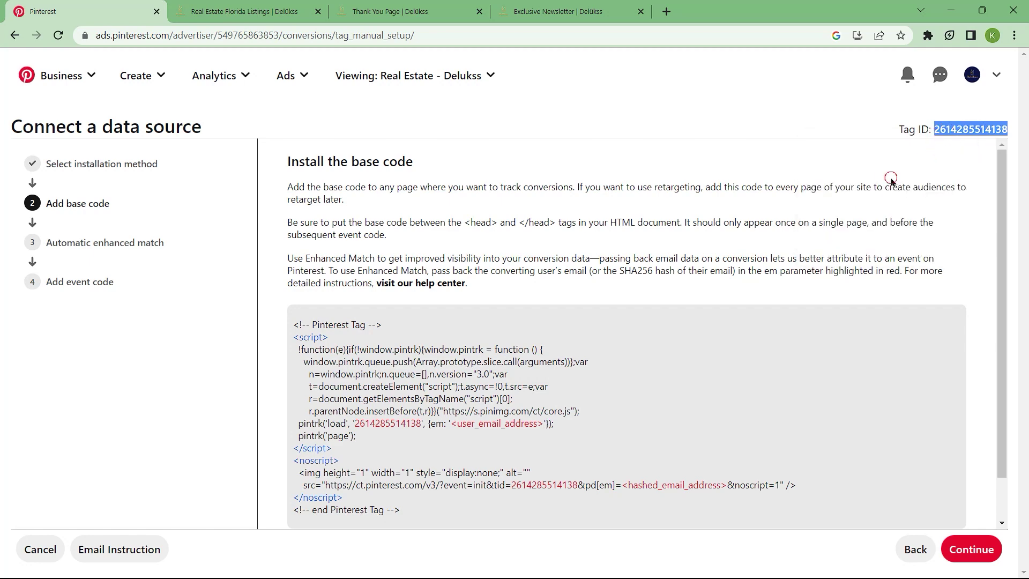
{"action": "left_click", "coordinate": [892, 180]}
{"action": "key", "text": "alt+Tab"}
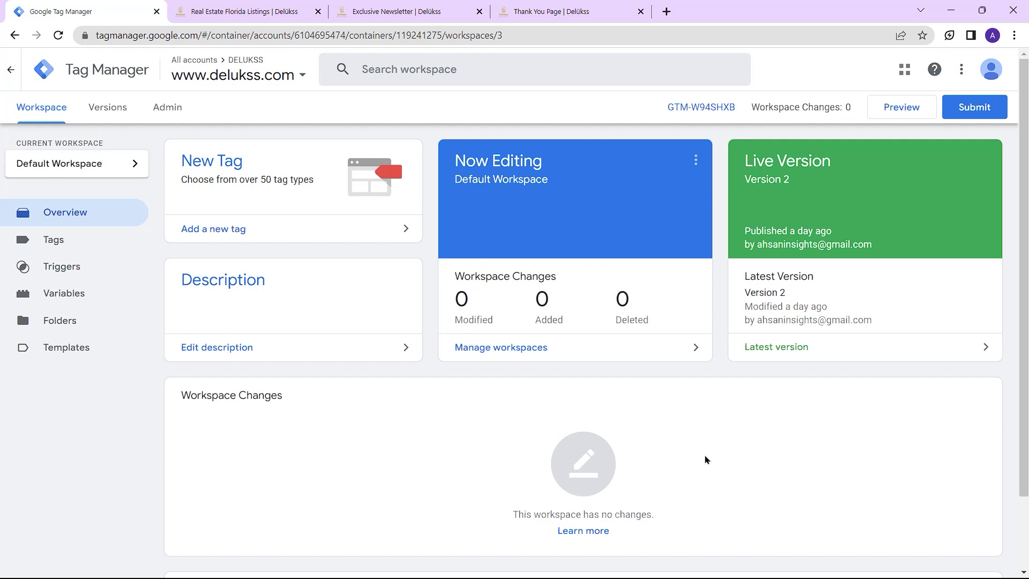
{"action": "left_click", "coordinate": [55, 241]}
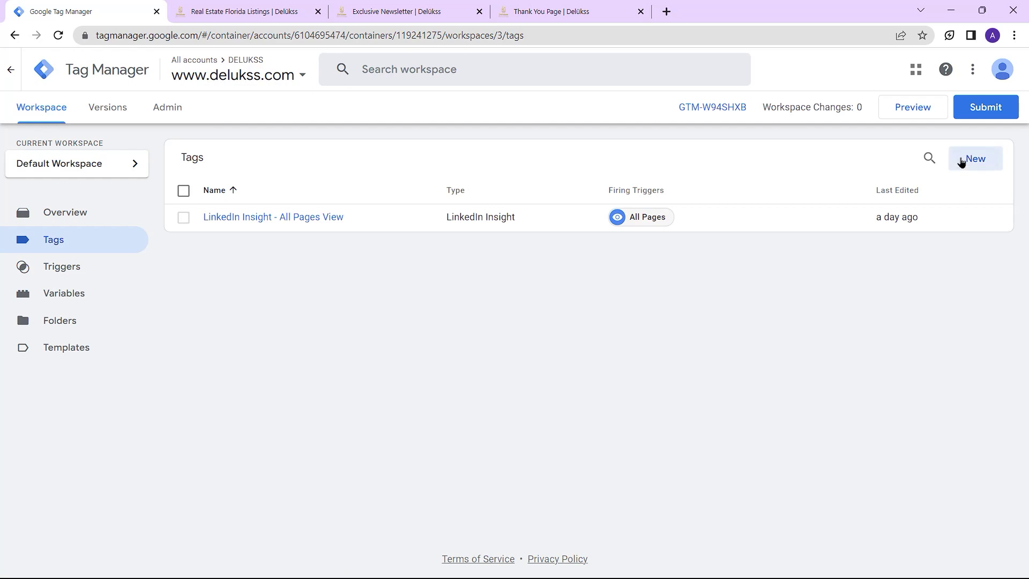
{"action": "left_click", "coordinate": [963, 162]}
{"action": "left_click", "coordinate": [630, 199]}
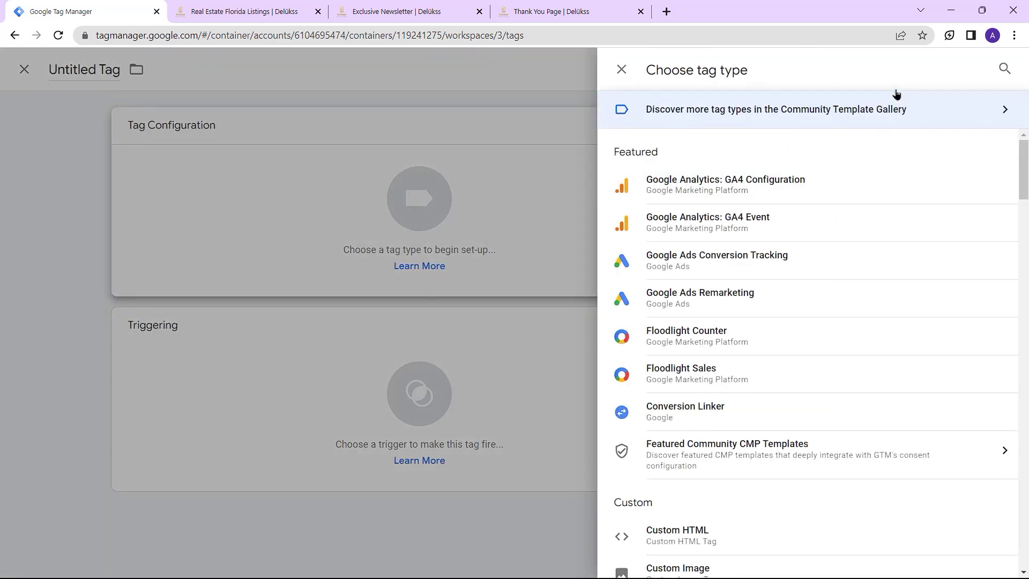
{"action": "left_click", "coordinate": [1005, 69]}
{"action": "type", "text": "Pinterest"}
{"action": "left_click", "coordinate": [682, 259]}
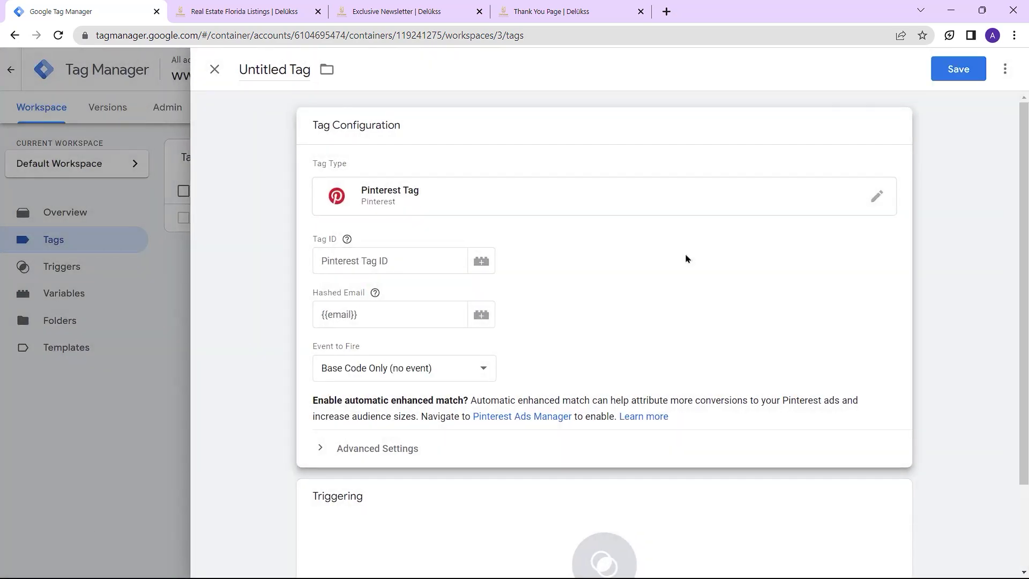
- Paste the copied Pinterest tag ID into the new tag and set All Pages as its firing trigger
{"action": "left_click", "coordinate": [414, 261]}
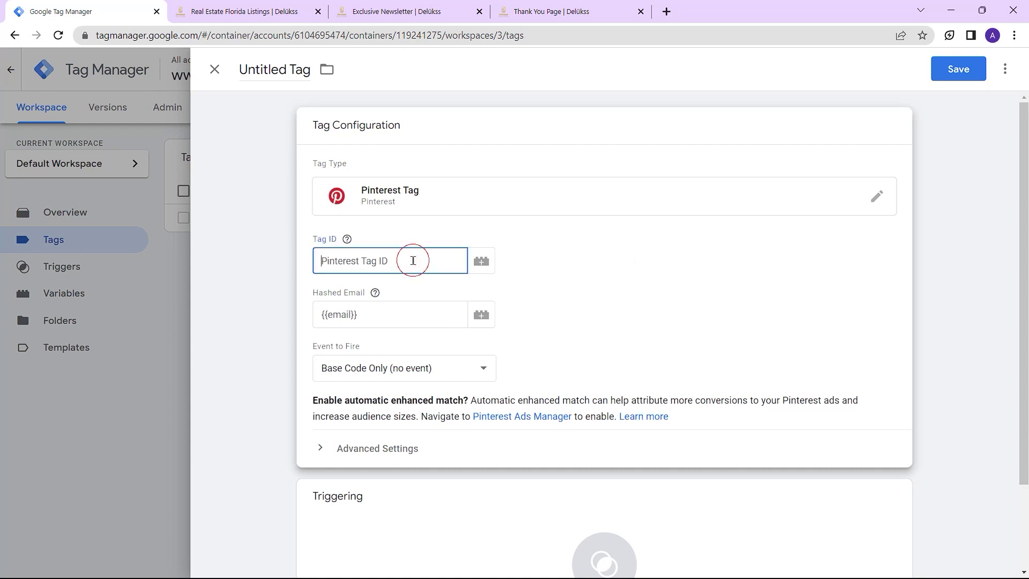
{"action": "key", "text": "ctrl+v"}
{"action": "scroll", "coordinate": [613, 279], "scroll_direction": "down", "scroll_amount": 2}
{"action": "left_click", "coordinate": [613, 279]}
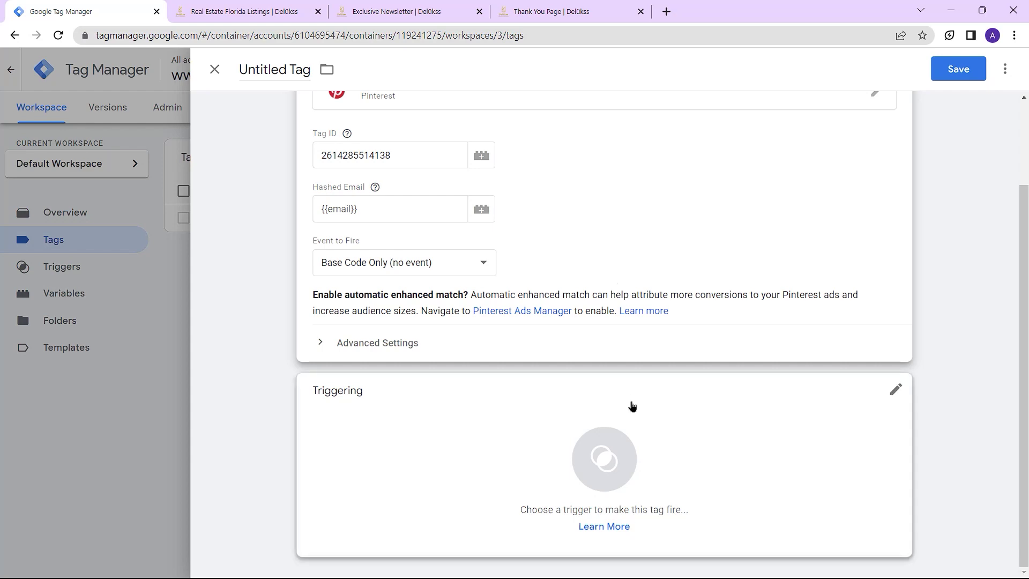
{"action": "left_click", "coordinate": [631, 439]}
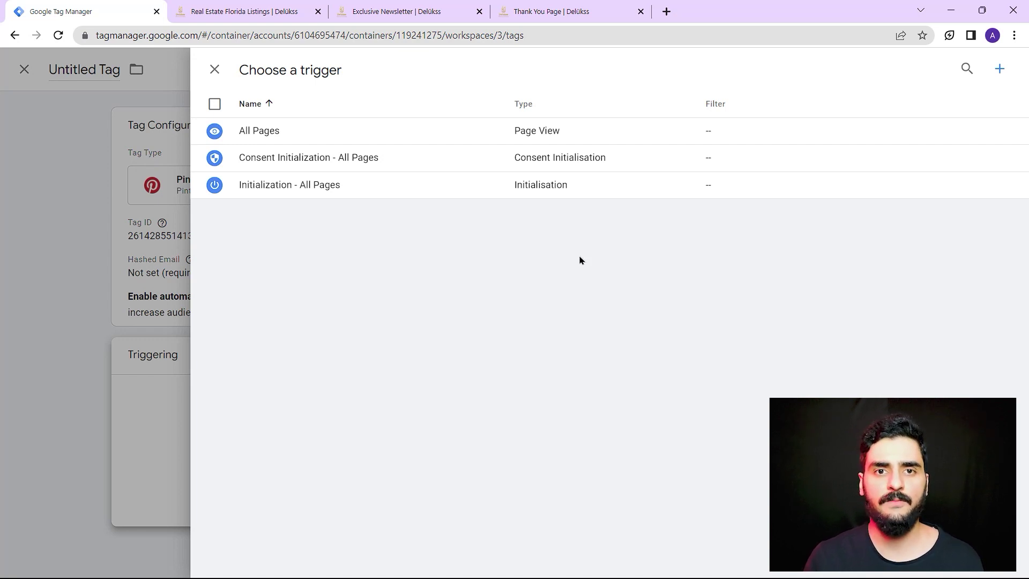
{"action": "left_click", "coordinate": [583, 142]}
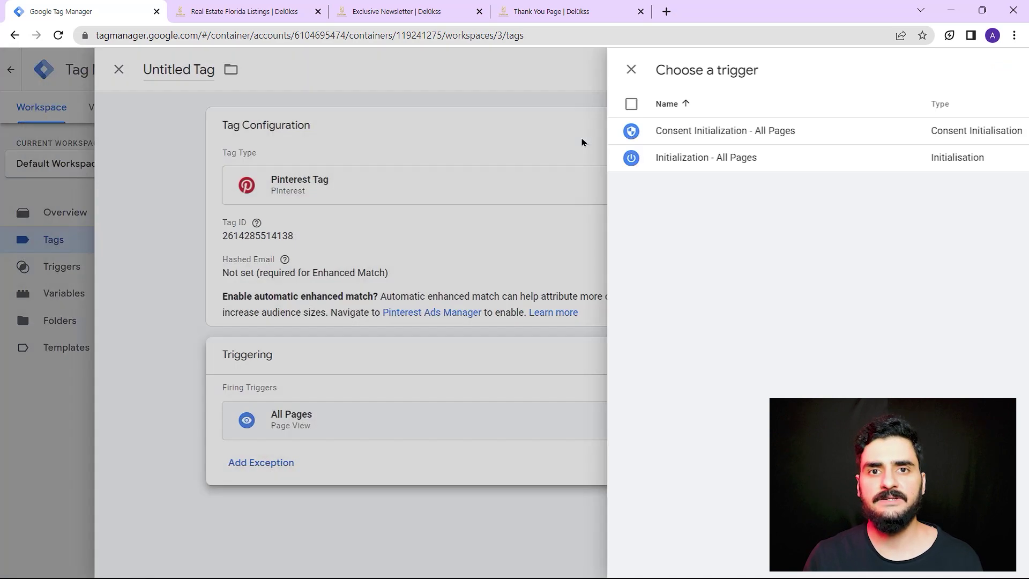
- Save the tag under the name "Pinterest Tag - Base Code"
{"action": "left_click", "coordinate": [959, 69]}
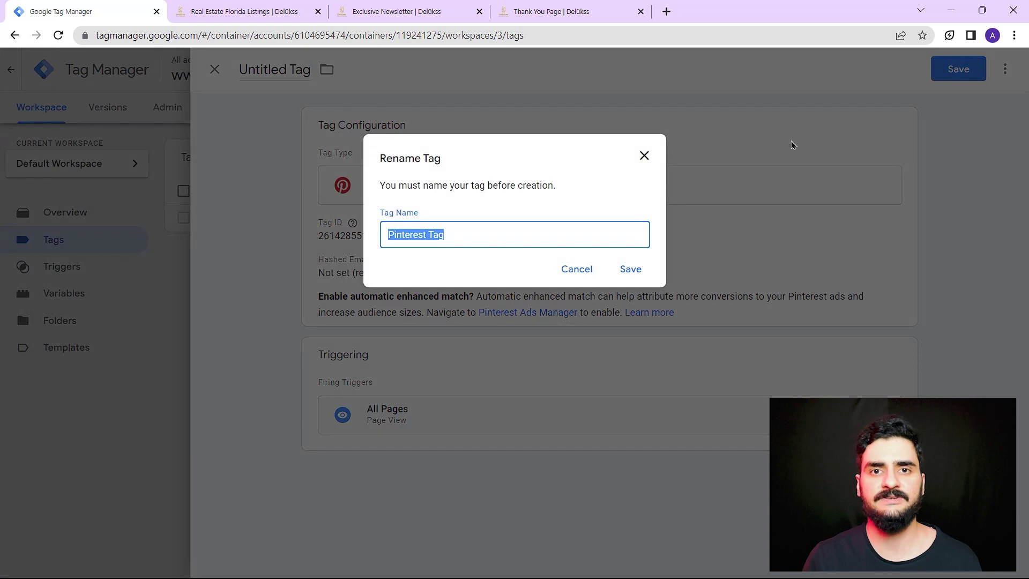
{"action": "left_click", "coordinate": [524, 229]}
{"action": "type", "text": "- Base Code"}
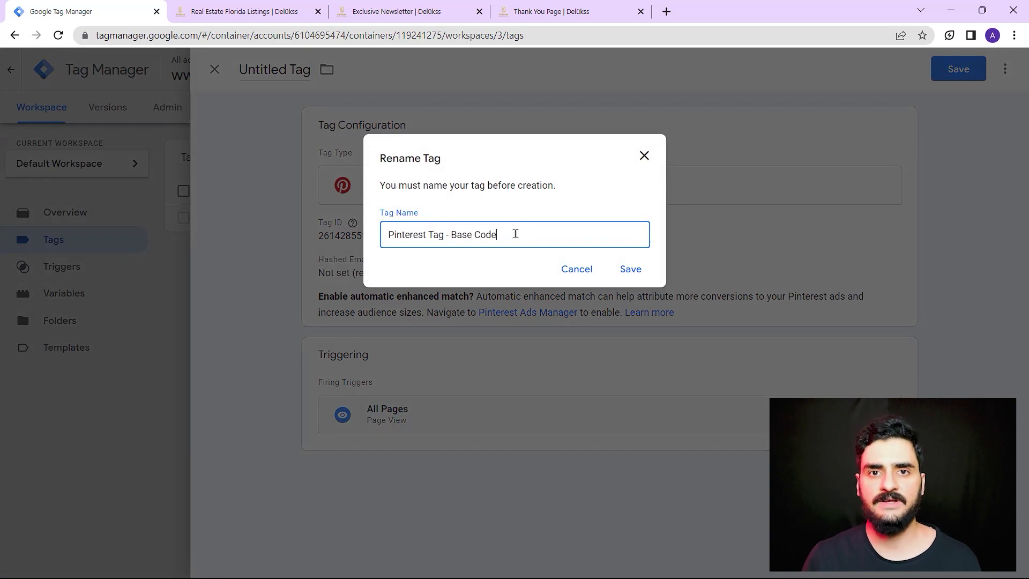
{"action": "left_click", "coordinate": [631, 269]}
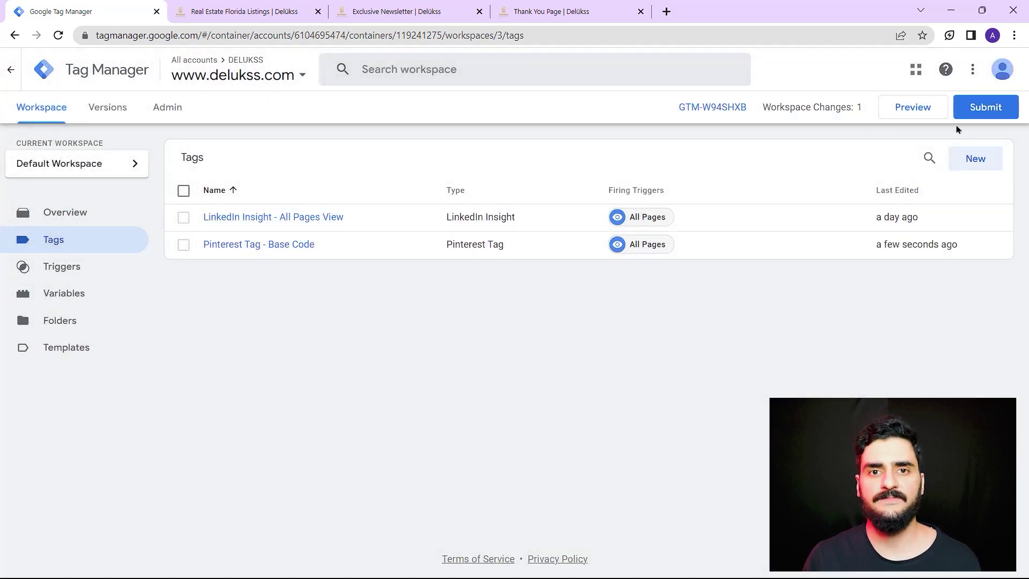
- Publish the workspace changes as a version named "Pinterest Tag - Base Code Installed" and close the version details
{"action": "left_click", "coordinate": [987, 107]}
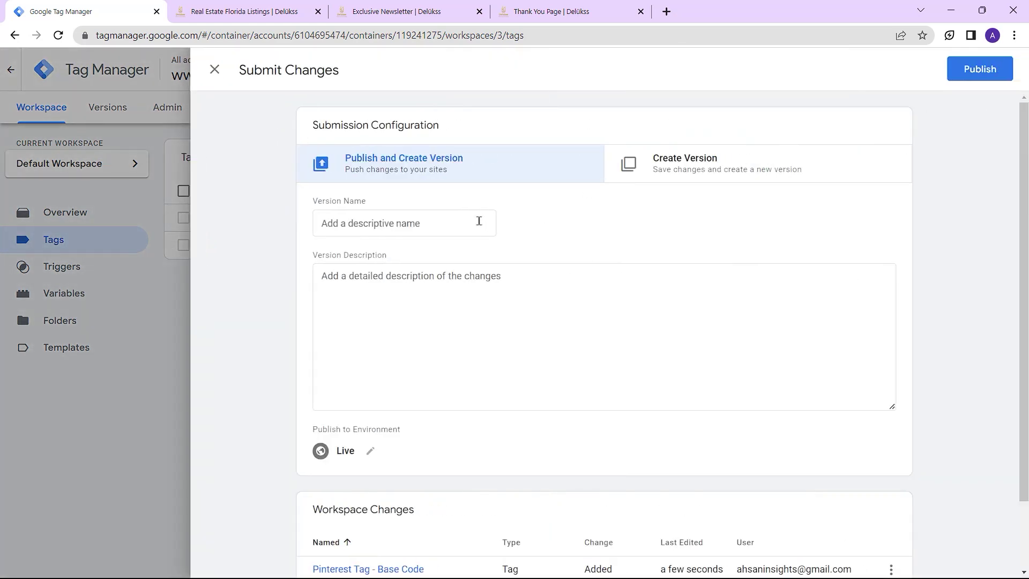
{"action": "left_click", "coordinate": [479, 220]}
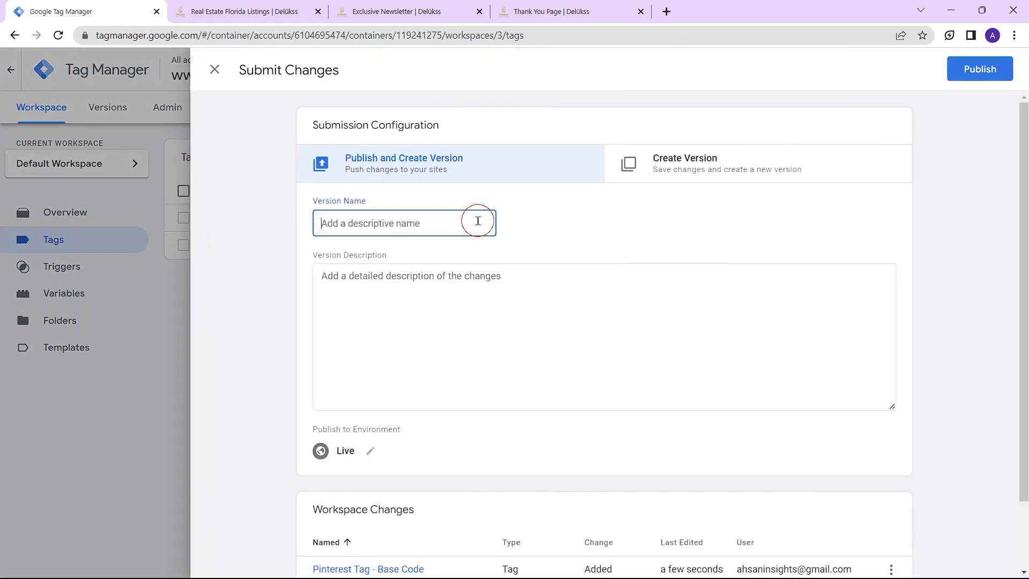
{"action": "type", "text": "Pinterest Tag"}
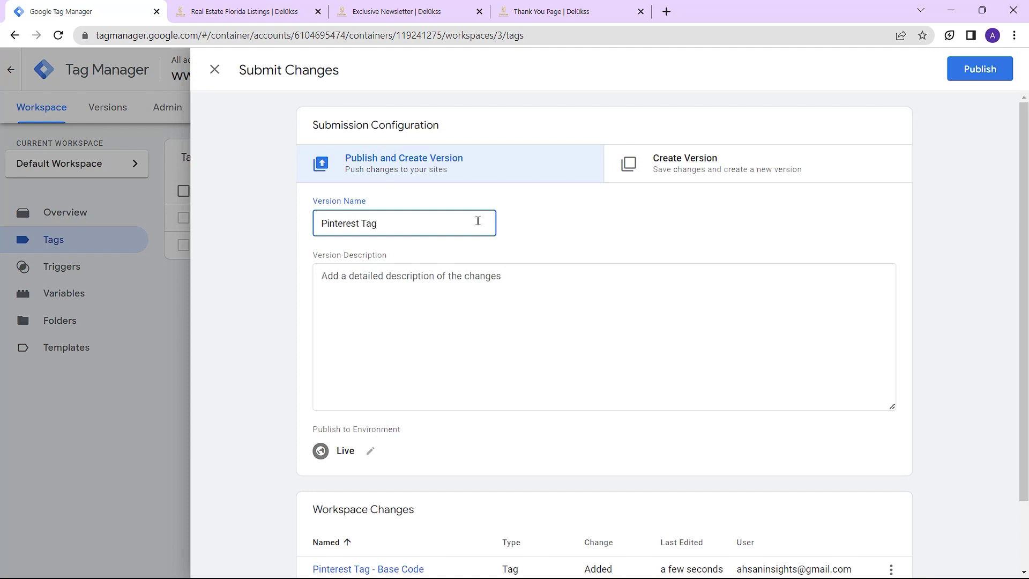
{"action": "type", "text": " - Base Code Installed"}
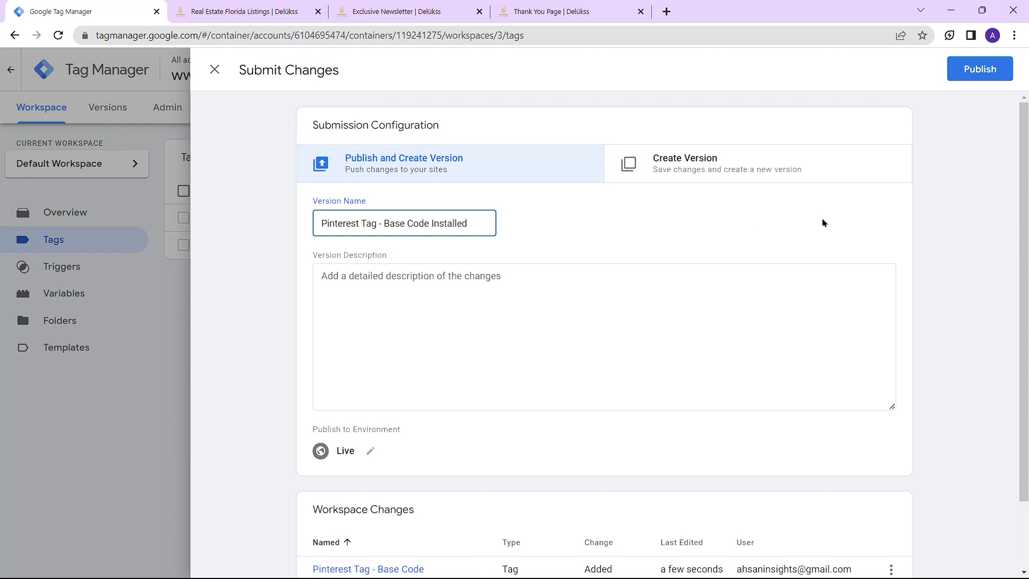
{"action": "left_click", "coordinate": [973, 66]}
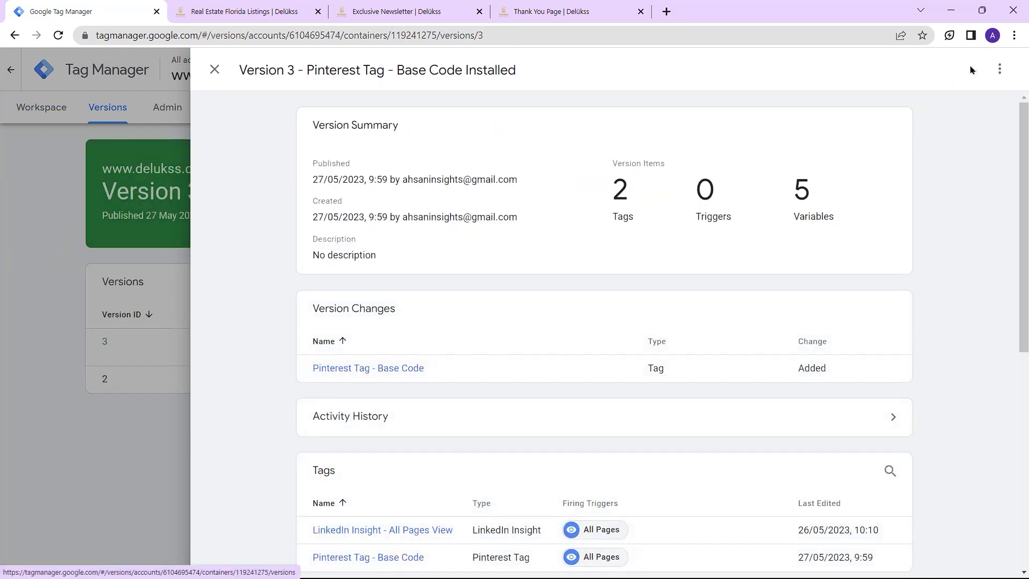
{"action": "left_click", "coordinate": [29, 187]}
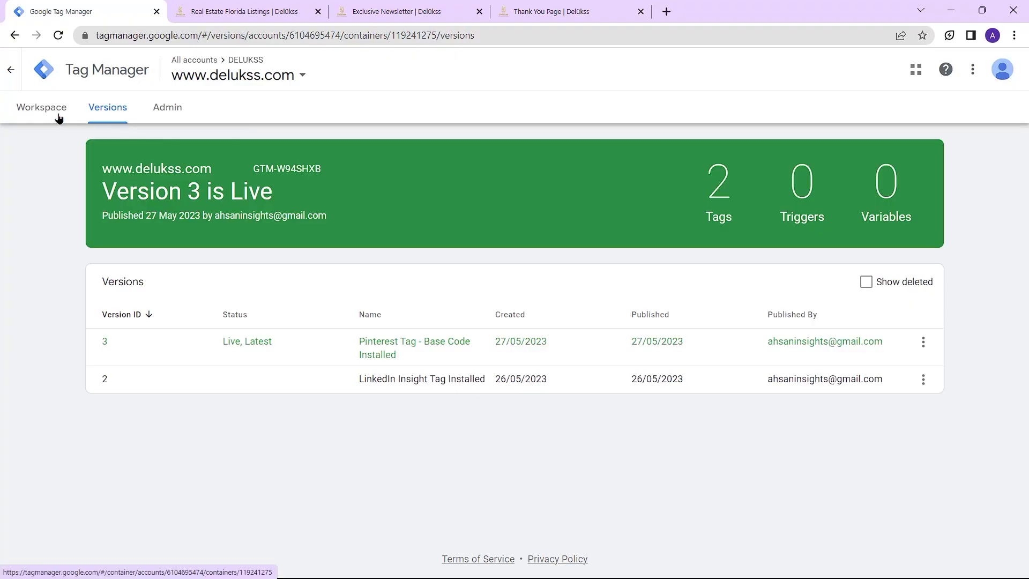
{"action": "left_click", "coordinate": [59, 118]}
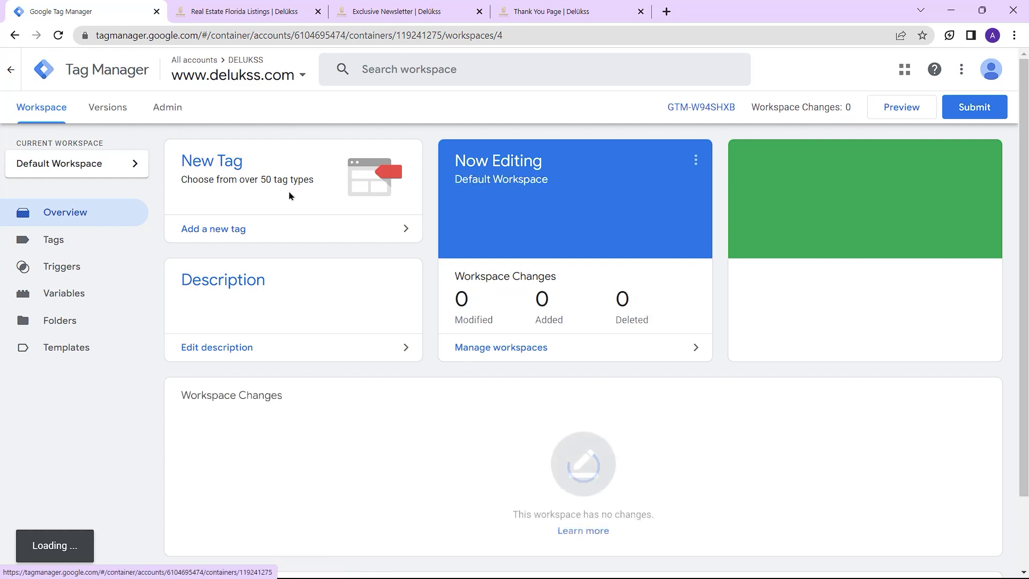
{"action": "left_click", "coordinate": [883, 109]}
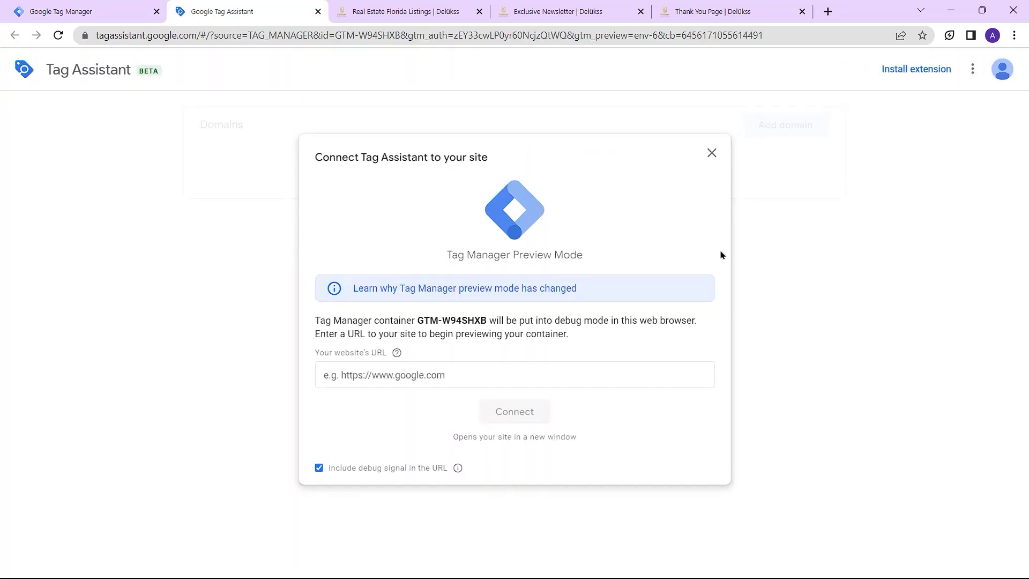
{"action": "left_click", "coordinate": [557, 366]}
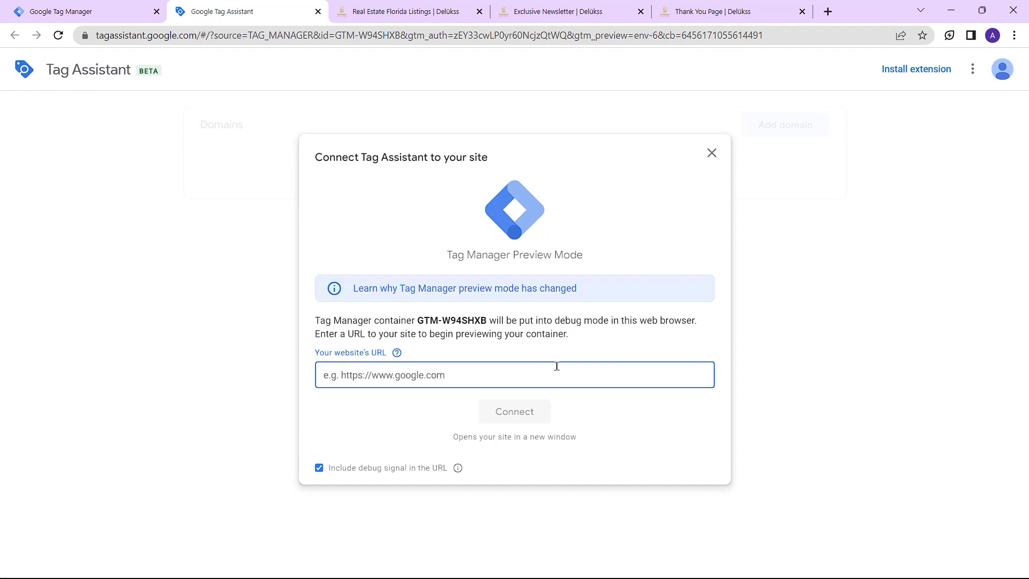
{"action": "type", "text": "https://www.delukss.com"}
{"action": "left_click", "coordinate": [522, 411]}
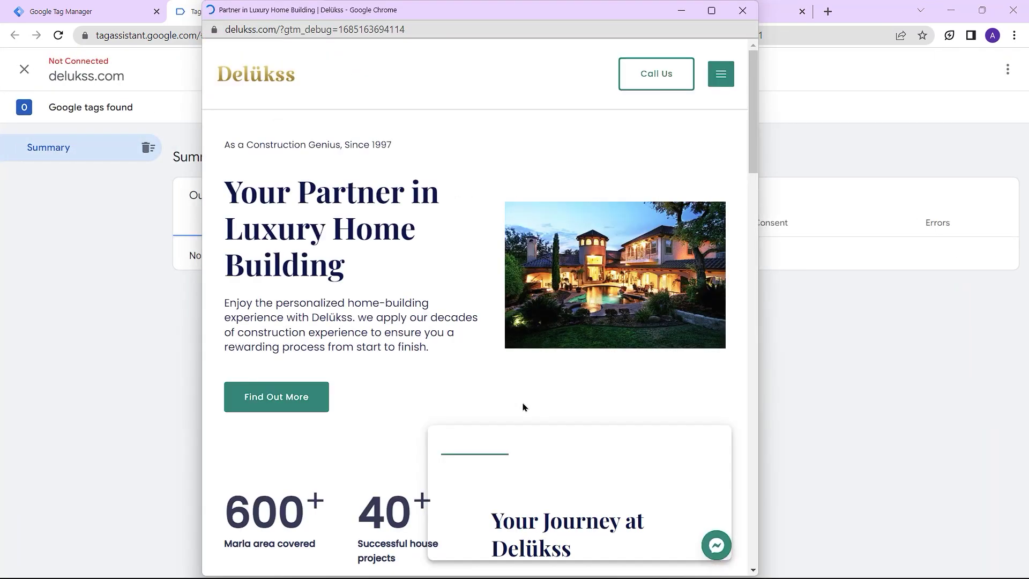
- Browse the site's Construction and Our Approach pages in the debug window, then finish debugging and continue to the Tag Assistant summary
{"action": "left_click", "coordinate": [712, 16]}
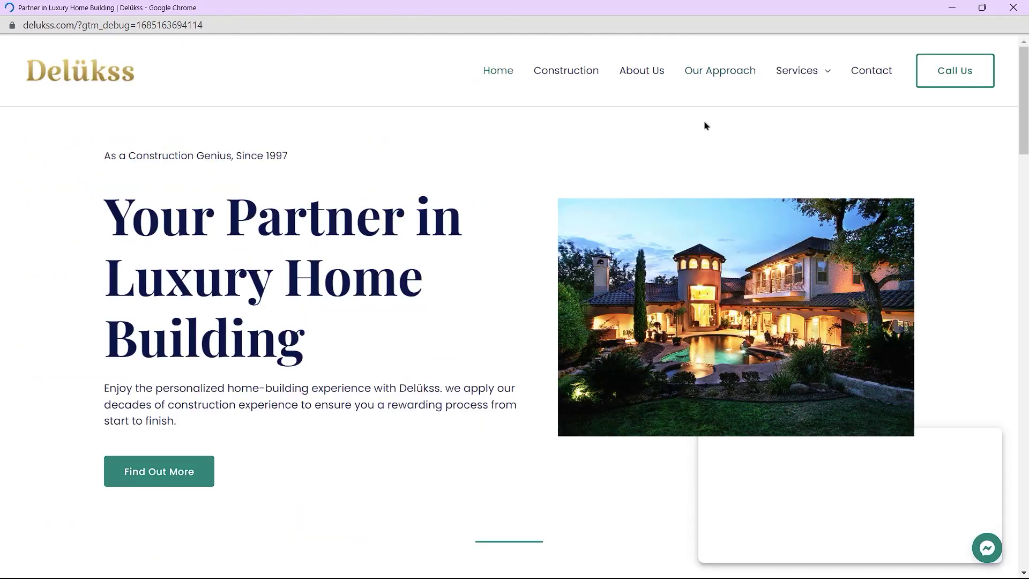
{"action": "left_click", "coordinate": [588, 88]}
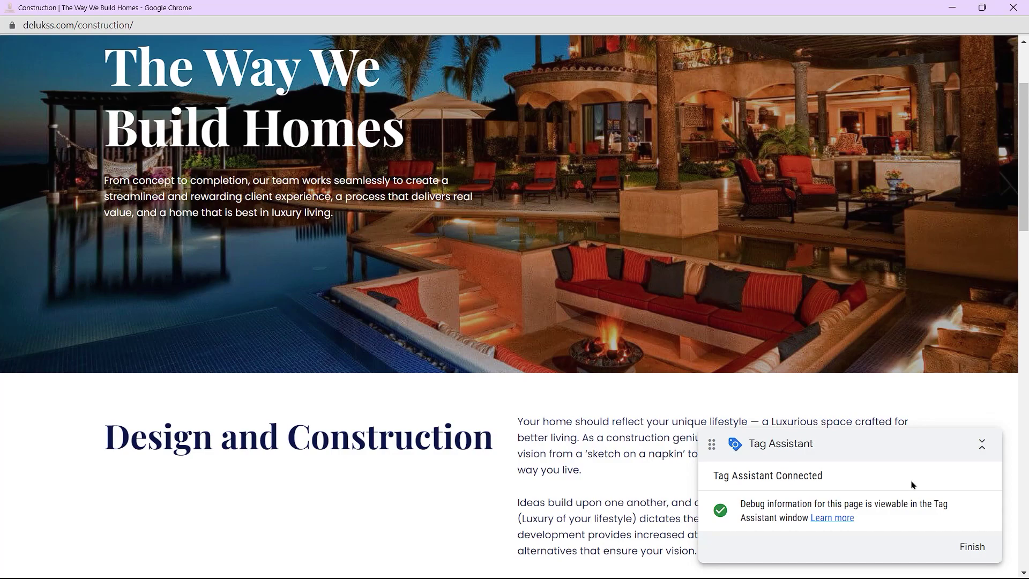
{"action": "scroll", "coordinate": [914, 485], "scroll_direction": "down", "scroll_amount": 6}
{"action": "scroll", "coordinate": [831, 400], "scroll_direction": "up", "scroll_amount": 6}
{"action": "left_click", "coordinate": [720, 76]}
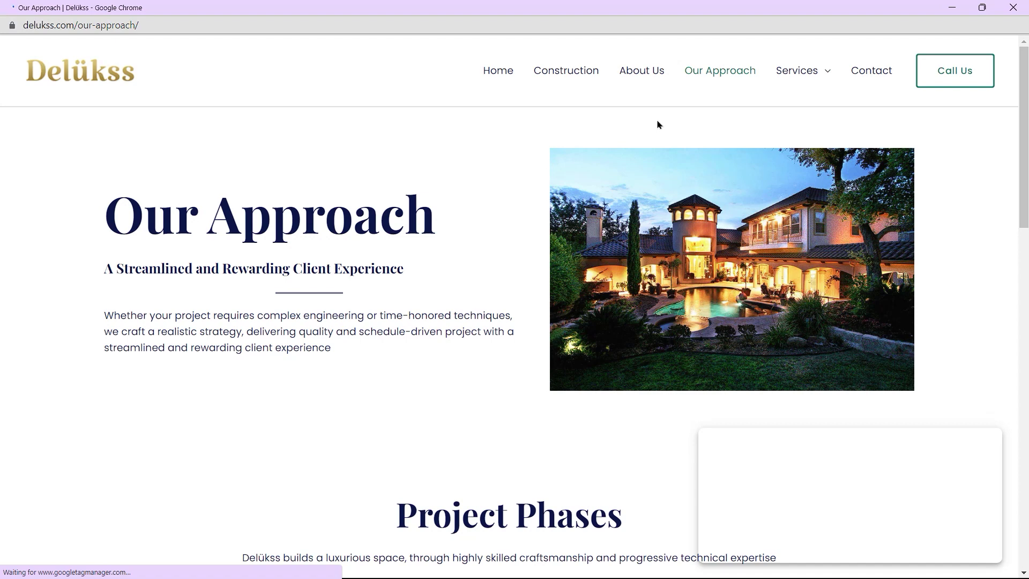
{"action": "scroll", "coordinate": [644, 168], "scroll_direction": "down", "scroll_amount": 5}
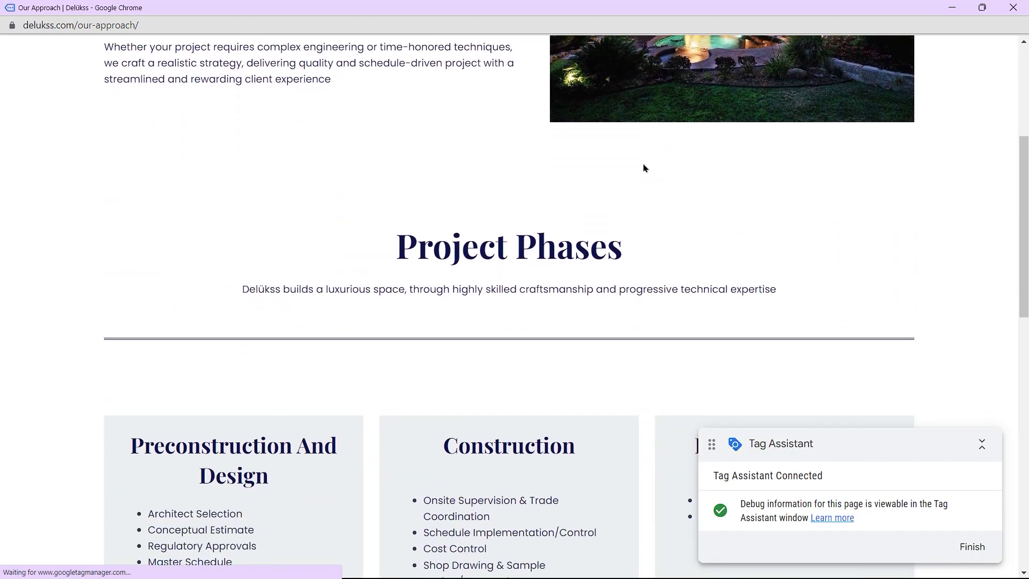
{"action": "left_click", "coordinate": [972, 547]}
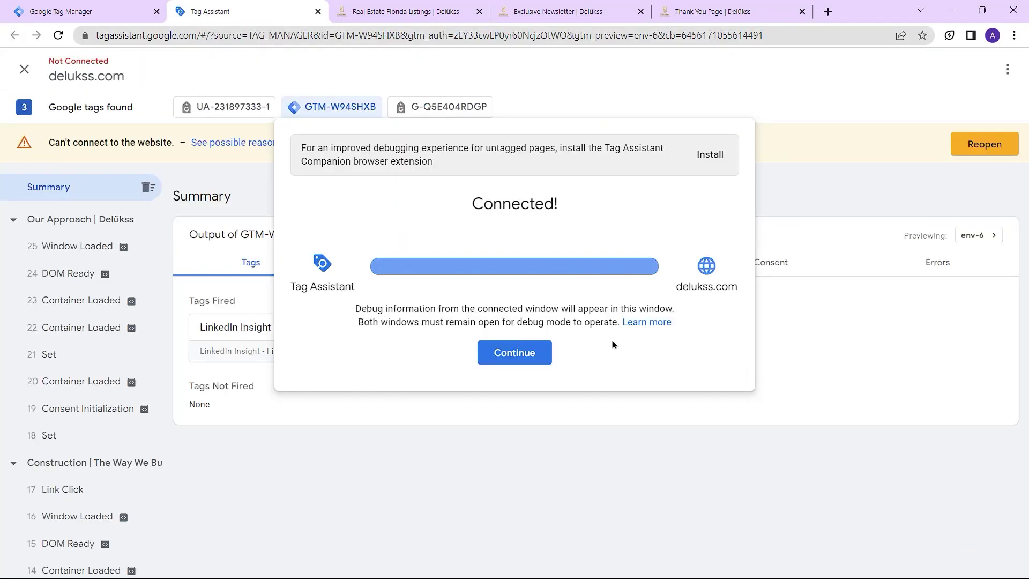
{"action": "left_click", "coordinate": [501, 346]}
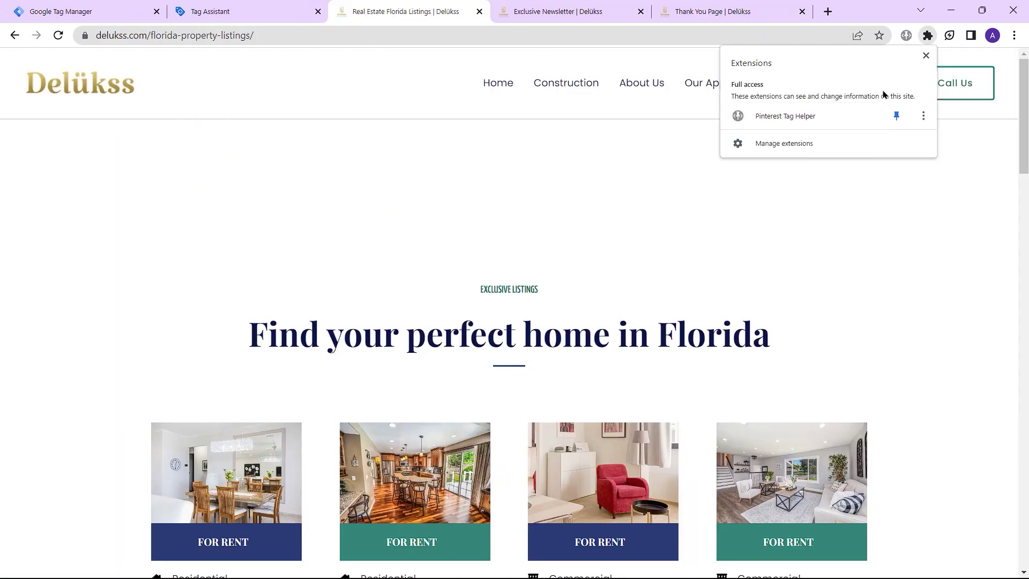
- Check the Florida property listings page with Pinterest Tag Helper, reload the page and inspect the detected tag's events
{"action": "left_click", "coordinate": [906, 36]}
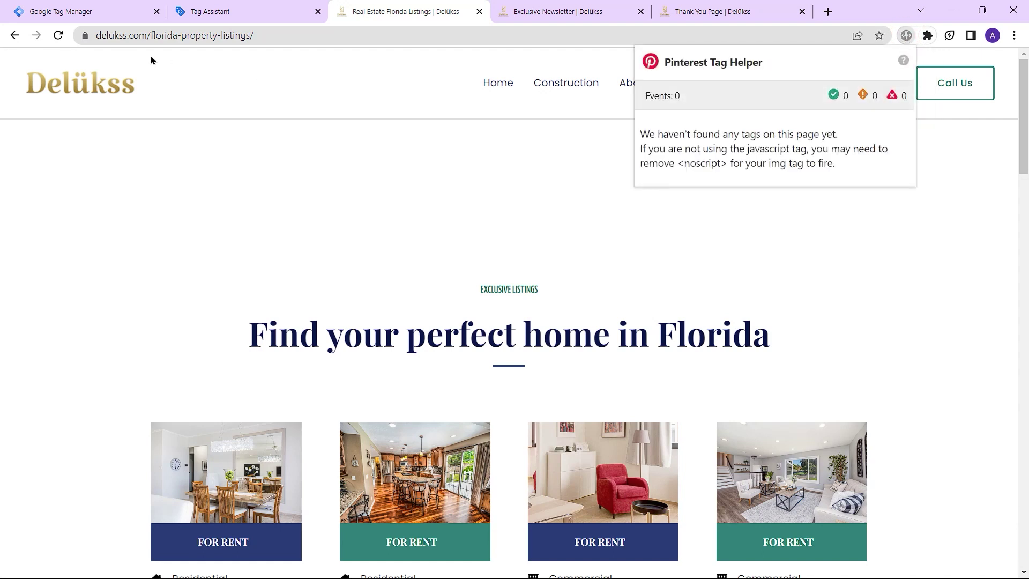
{"action": "left_click", "coordinate": [59, 35]}
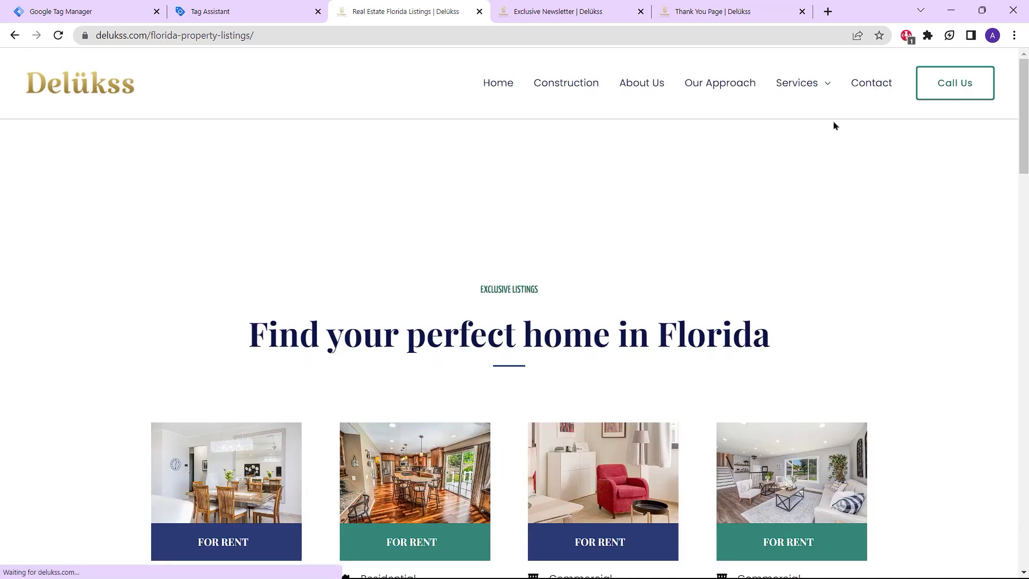
{"action": "left_click", "coordinate": [907, 36]}
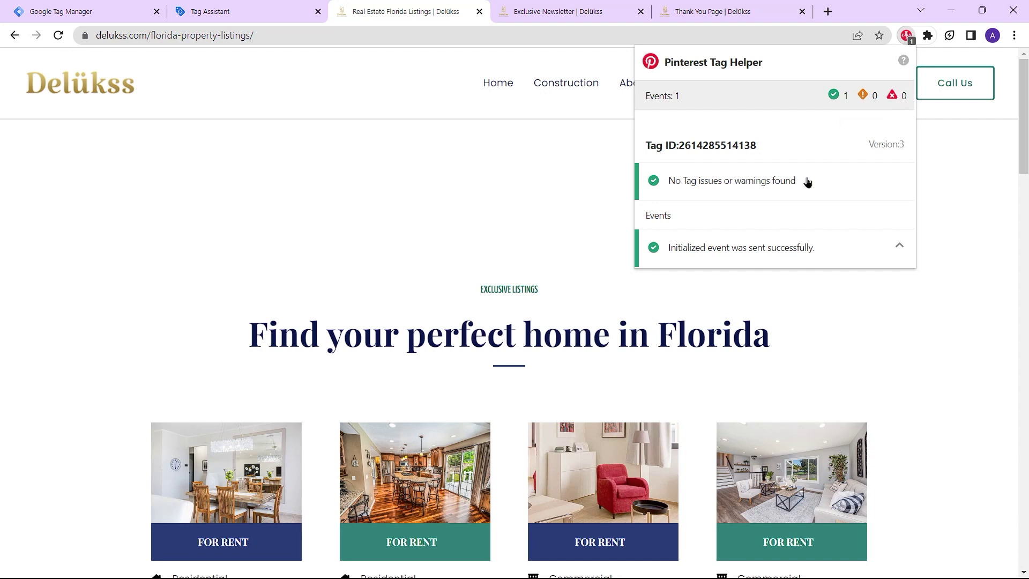
{"action": "left_click", "coordinate": [766, 255]}
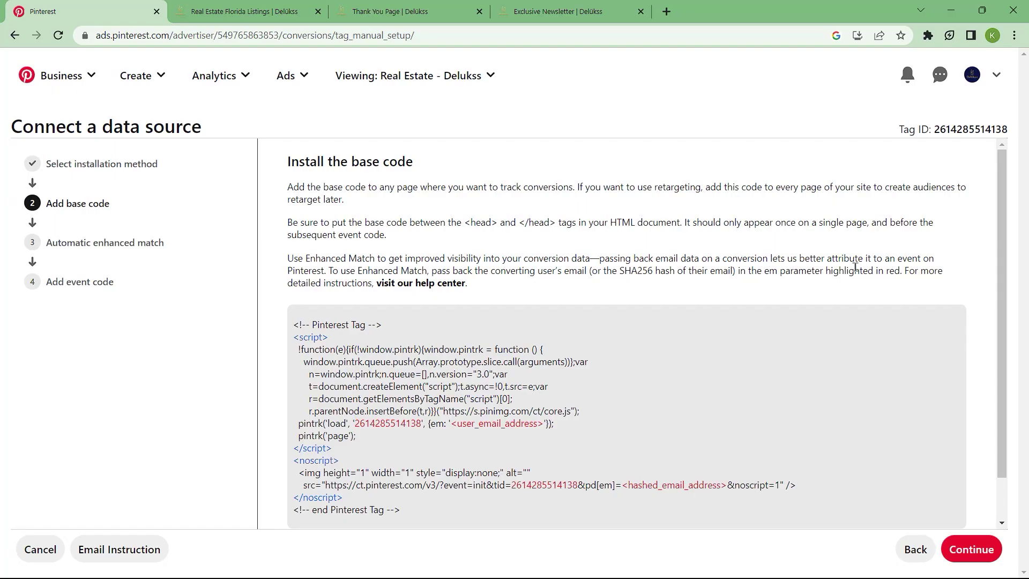
- Switch back to Pinterest Ads and complete the data source setup with automatic enhanced match enabled and the event code step left unchanged
{"action": "scroll", "coordinate": [855, 268], "scroll_direction": "down", "scroll_amount": 1}
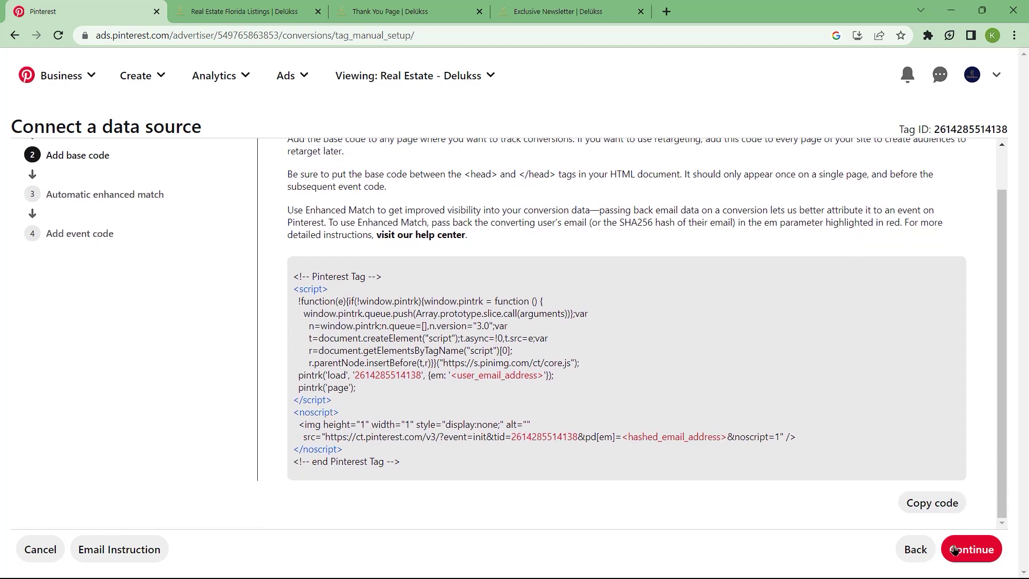
{"action": "left_click", "coordinate": [970, 555]}
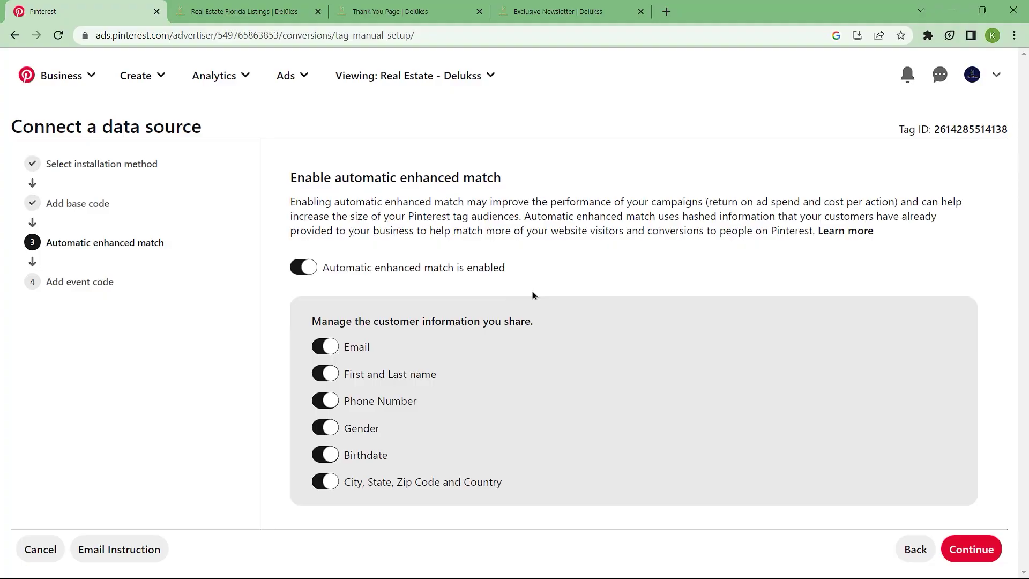
{"action": "left_click", "coordinate": [986, 554]}
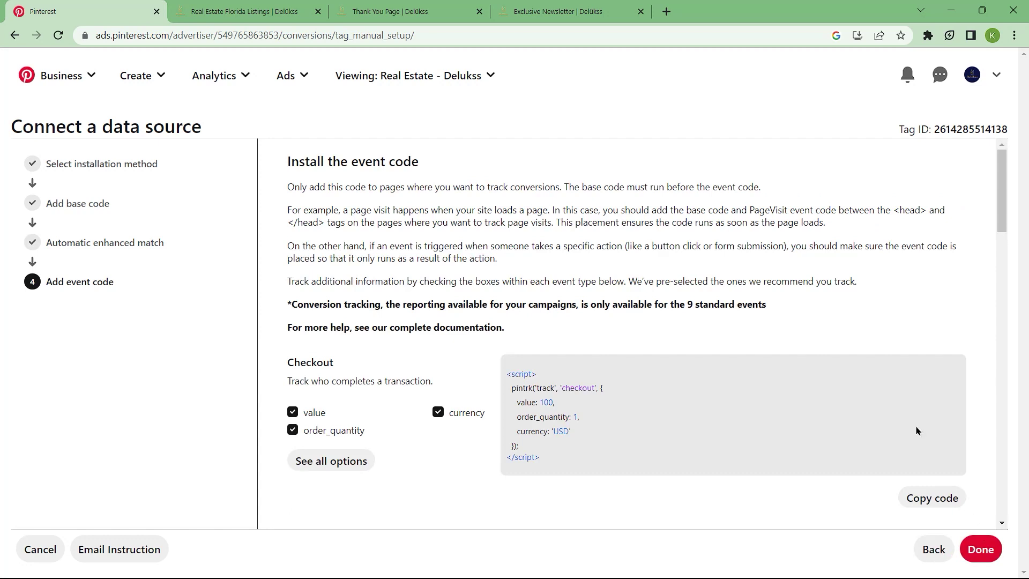
{"action": "left_click", "coordinate": [981, 549]}
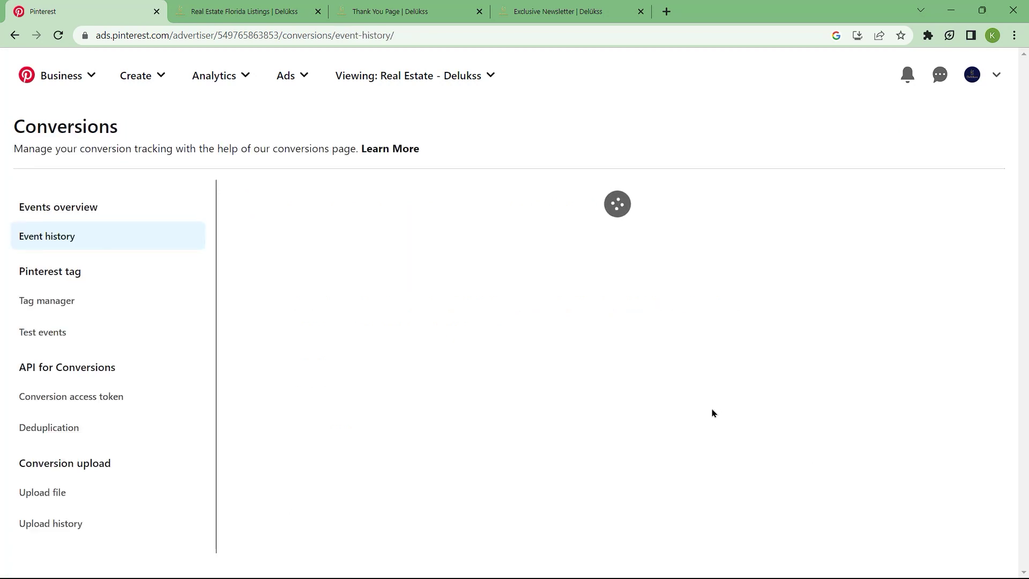
- Examine the Pinterest Tag's event history on the Conversions page and refresh it to load the tracked events
{"action": "scroll", "coordinate": [708, 410], "scroll_direction": "down", "scroll_amount": 1}
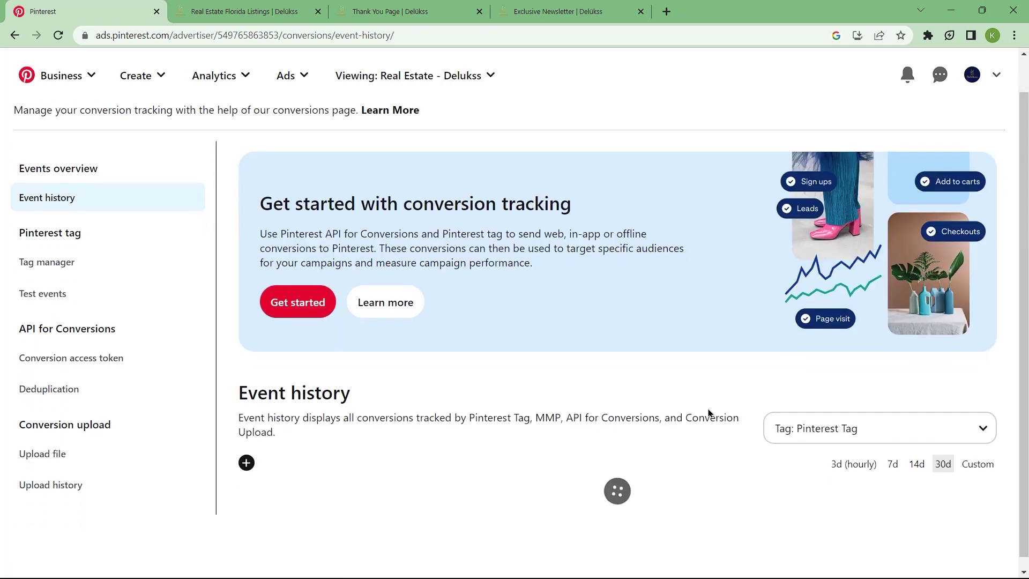
{"action": "scroll", "coordinate": [709, 409], "scroll_direction": "down", "scroll_amount": 3}
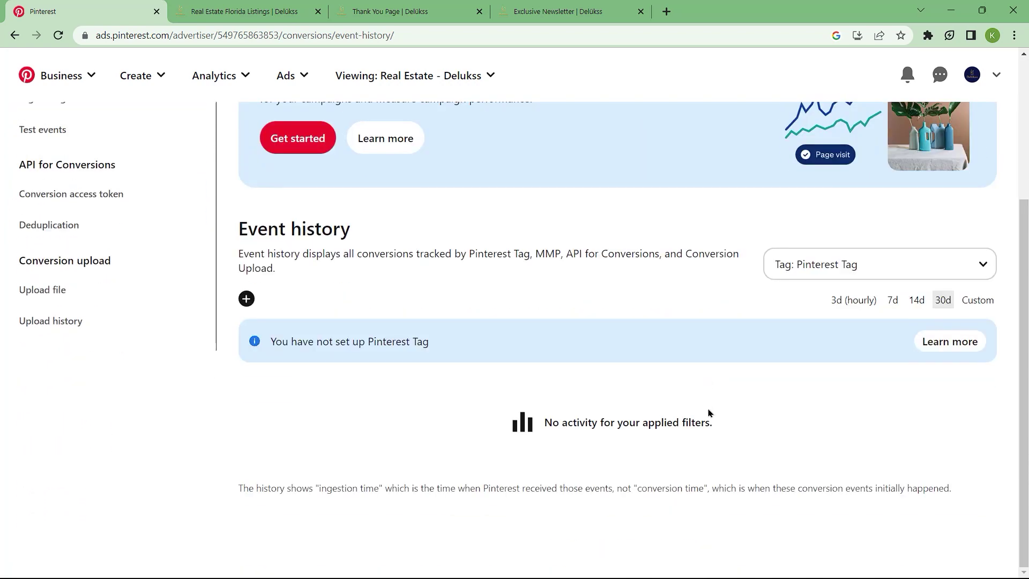
{"action": "scroll", "coordinate": [708, 413], "scroll_direction": "up", "scroll_amount": 1}
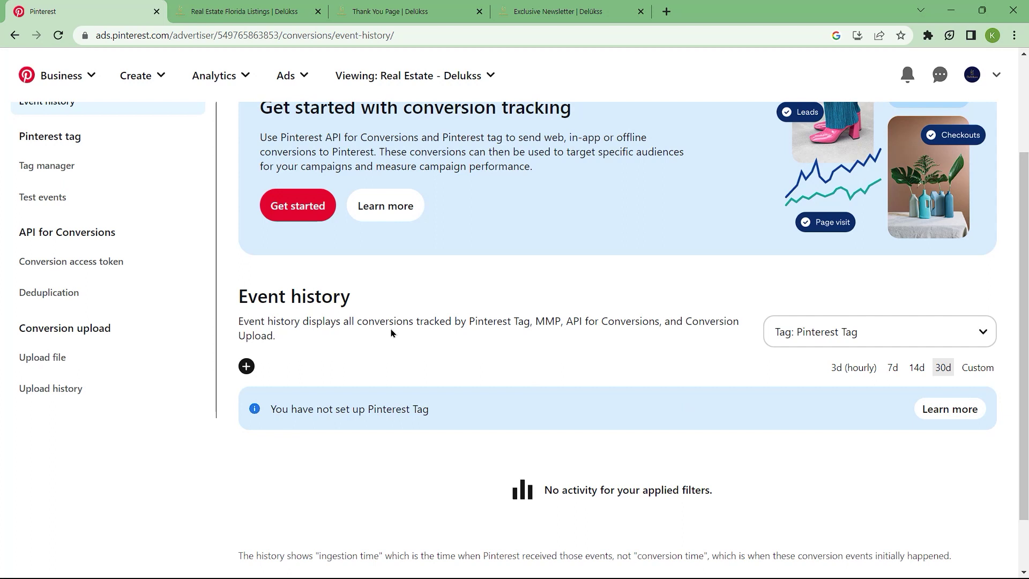
{"action": "left_click", "coordinate": [59, 36]}
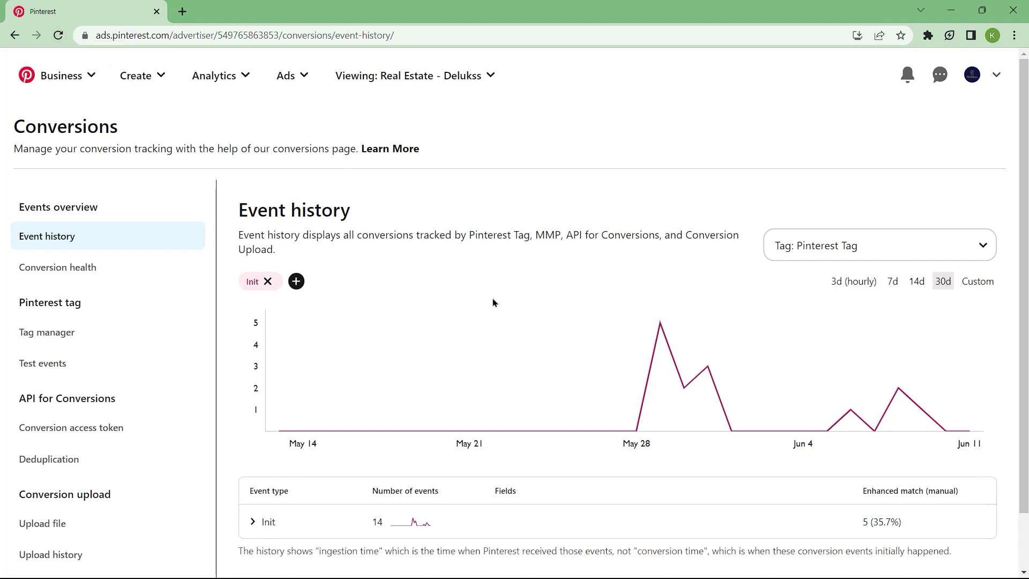
- Expand the Init event's details in the event history, then inspect the installed Pinterest tag in Pinterest's tag manager
{"action": "scroll", "coordinate": [438, 472], "scroll_direction": "down", "scroll_amount": 1}
{"action": "left_click", "coordinate": [438, 467]}
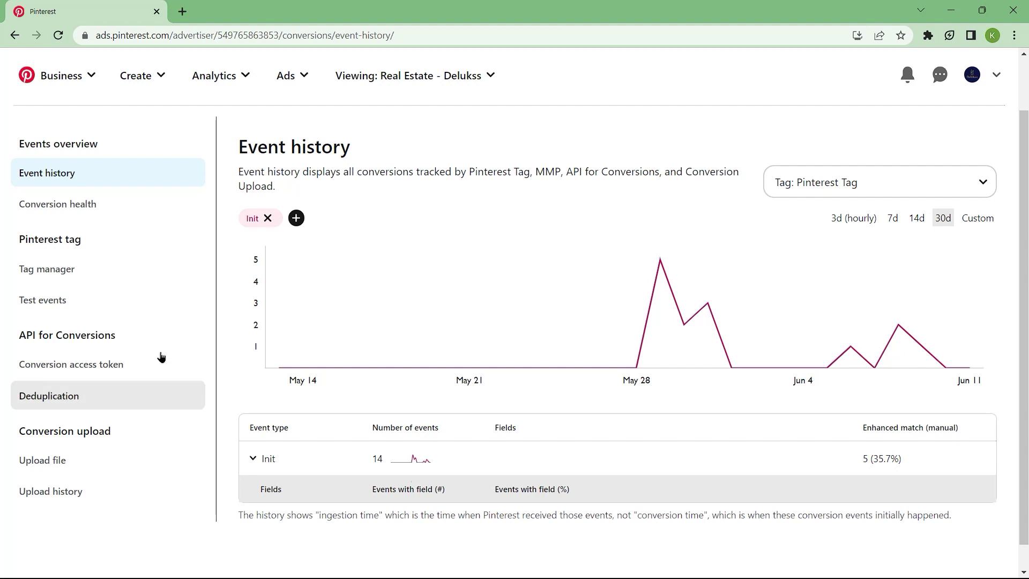
{"action": "left_click", "coordinate": [108, 278]}
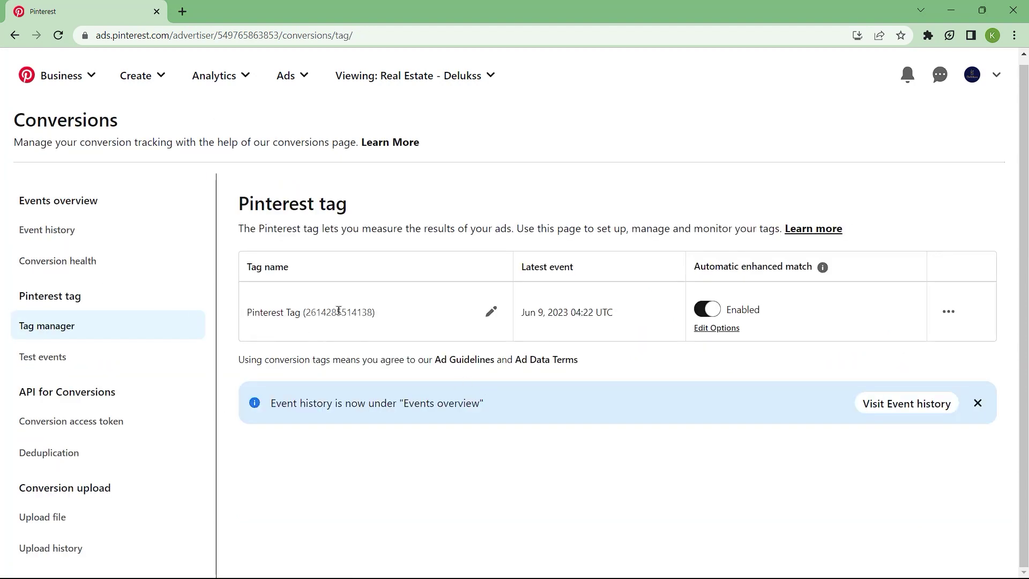
{"action": "double_click", "coordinate": [339, 311]}
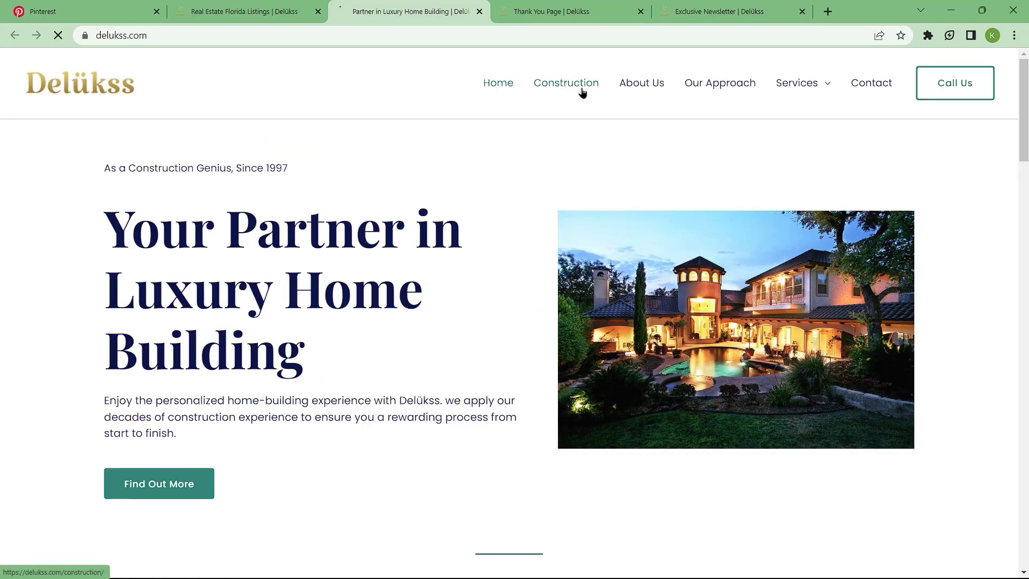
- Visit the Delukss website's Construction page and look through its content down to the footer
{"action": "left_click", "coordinate": [567, 85]}
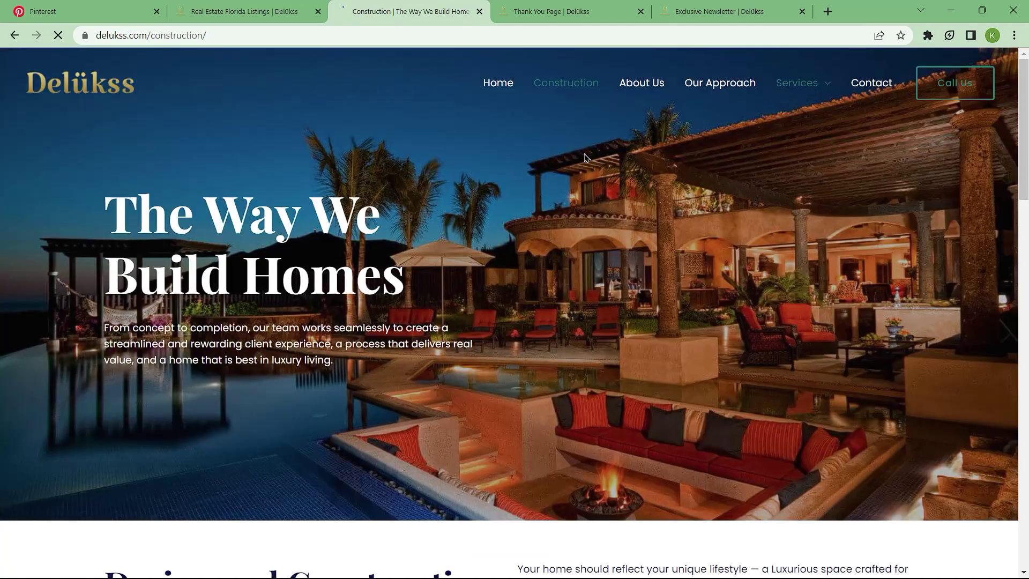
{"action": "scroll", "coordinate": [584, 145], "scroll_direction": "down", "scroll_amount": 15}
{"action": "scroll", "coordinate": [584, 157], "scroll_direction": "down", "scroll_amount": 10}
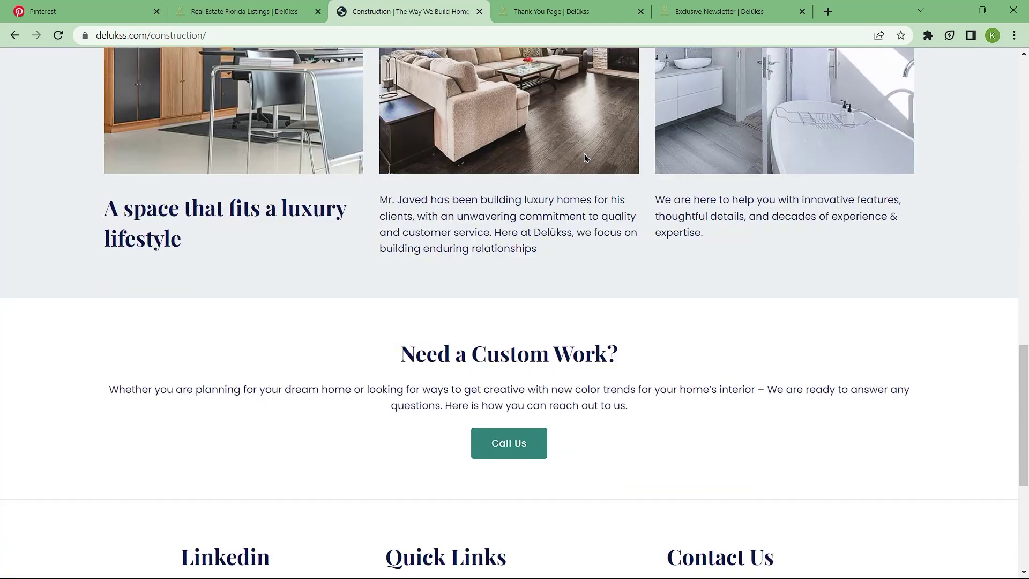
{"action": "scroll", "coordinate": [585, 157], "scroll_direction": "up", "scroll_amount": 10}
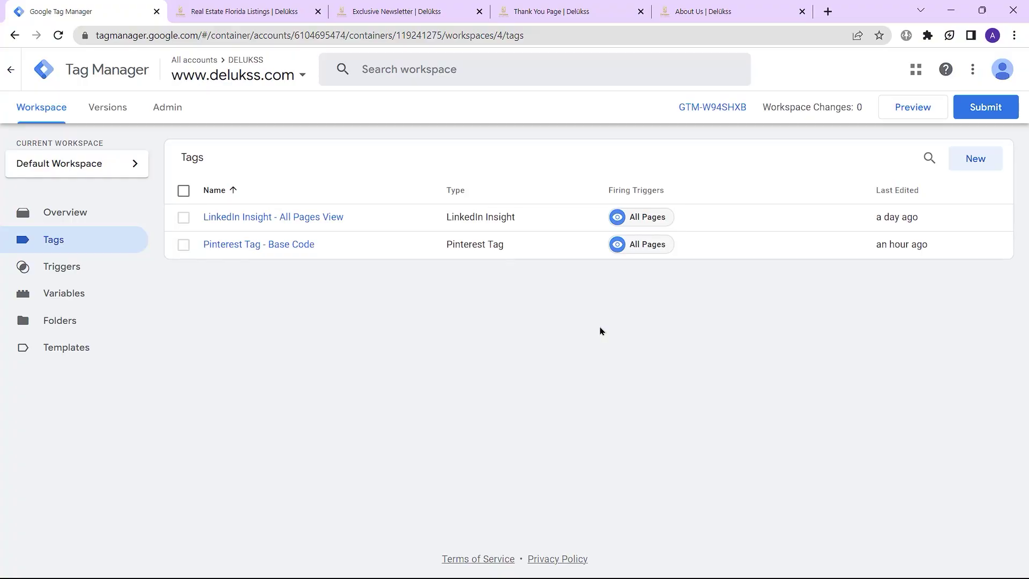
- In Google Tag Manager, edit the "Pinterest Tag - Base Code" tag so its event to fire is Page Visit
{"action": "left_click", "coordinate": [248, 244]}
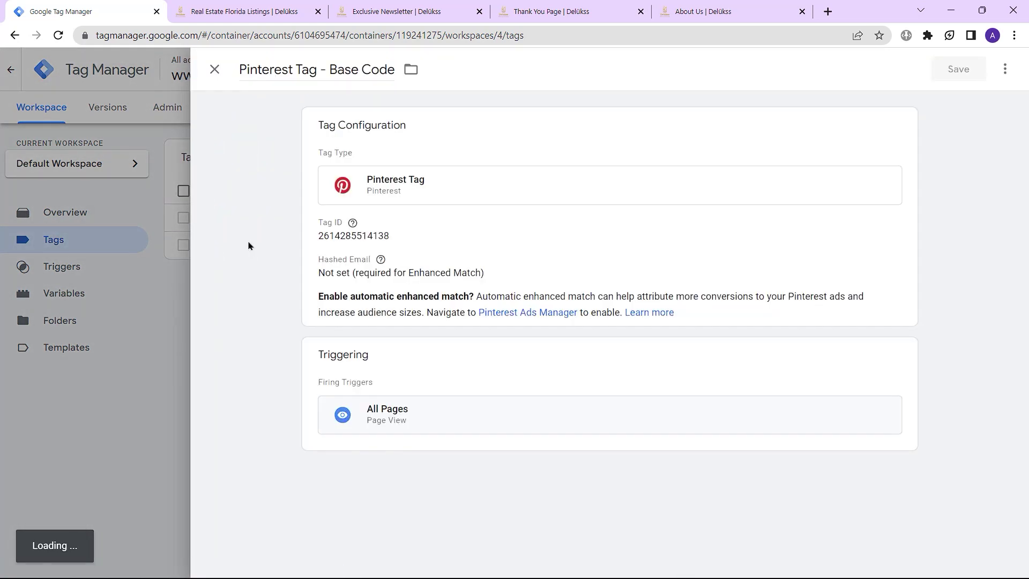
{"action": "left_click", "coordinate": [474, 252]}
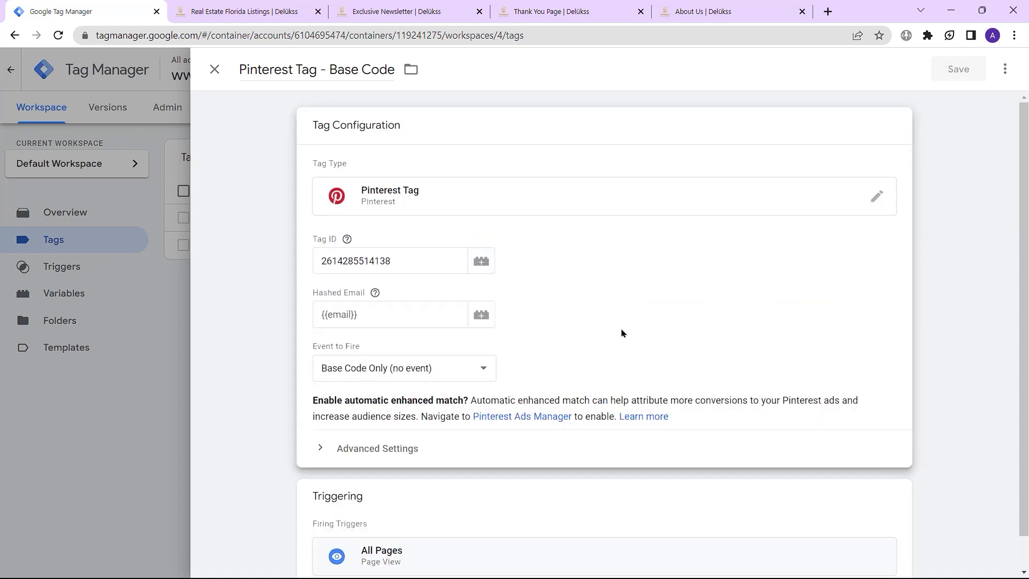
{"action": "left_click", "coordinate": [484, 375]}
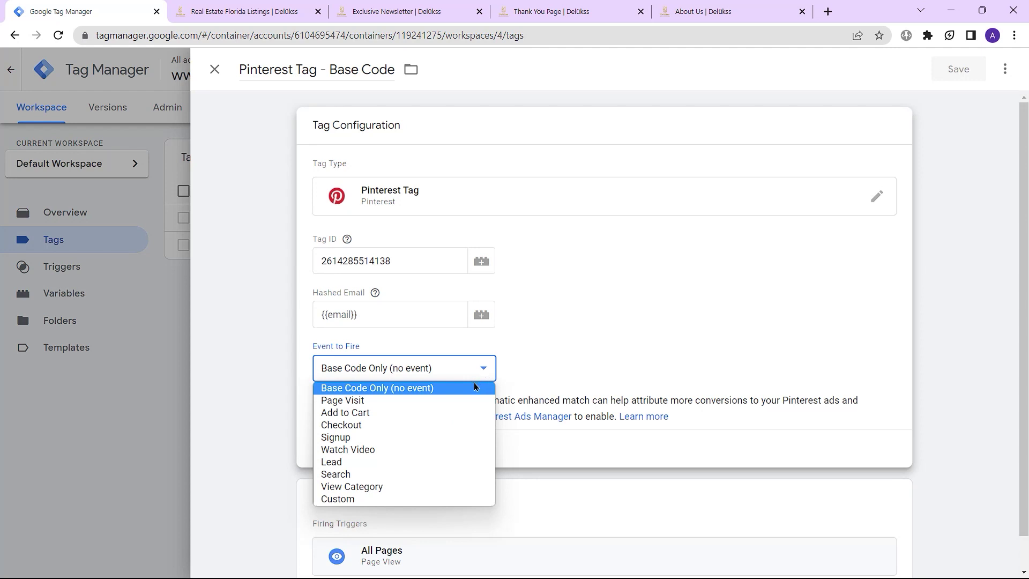
{"action": "left_click", "coordinate": [462, 400]}
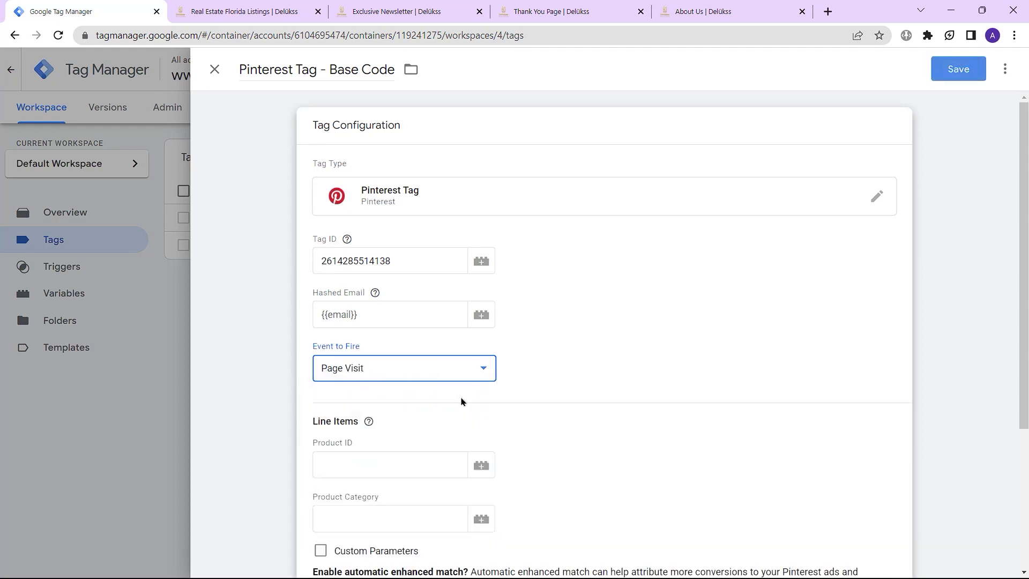
{"action": "scroll", "coordinate": [455, 322], "scroll_direction": "down", "scroll_amount": 1}
- Rename the tag as "Pinterest Tag - Page Views" and save it
{"action": "left_click_drag", "start_coordinate": [329, 69], "coordinate": [399, 72]}
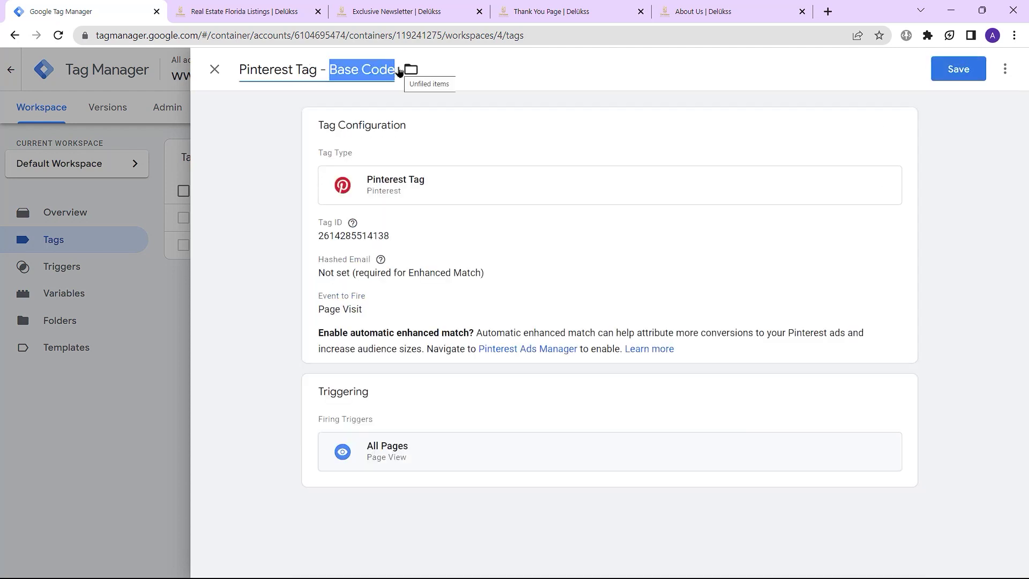
{"action": "type", "text": "Page "}
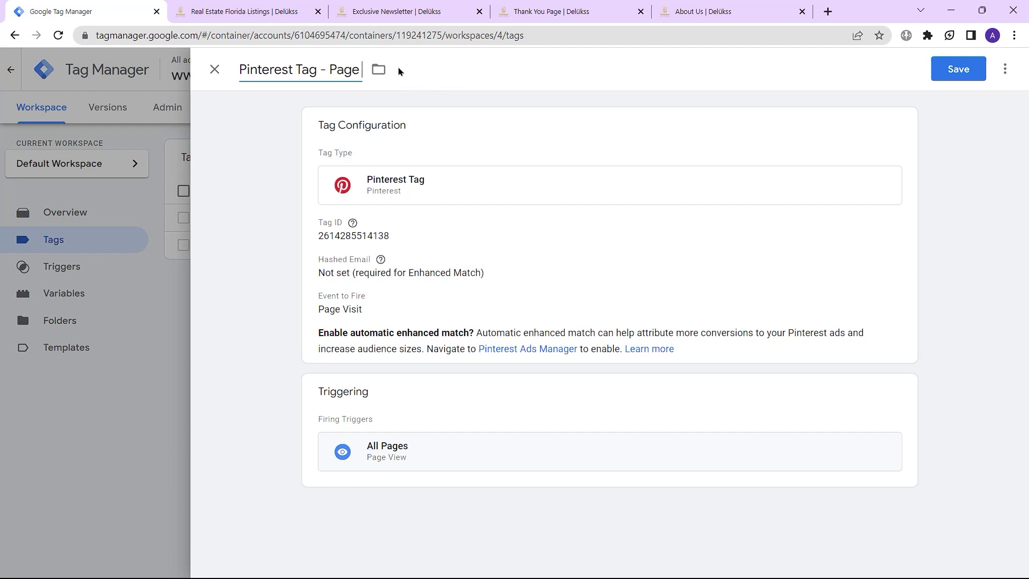
{"action": "type", "text": "Views"}
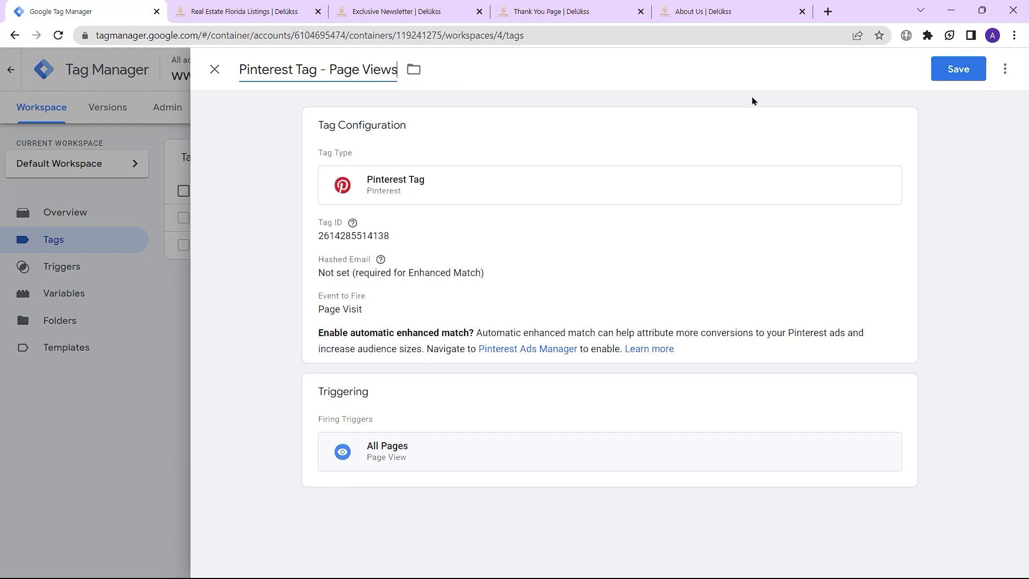
{"action": "left_click", "coordinate": [940, 81]}
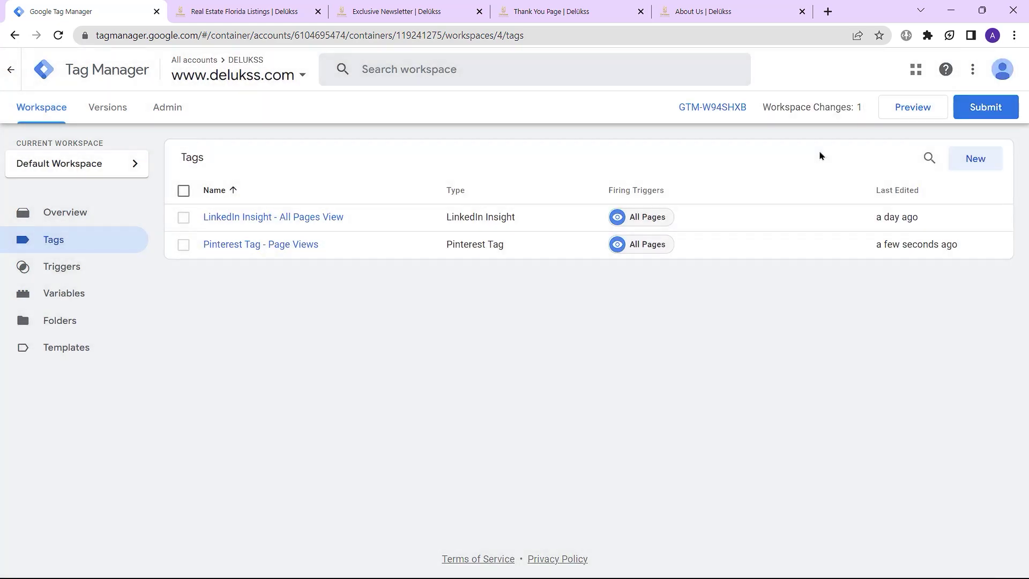
- Submit and publish the workspace changes as a version named "Pinterest Tag Successful", then close the version summary
{"action": "left_click", "coordinate": [988, 108]}
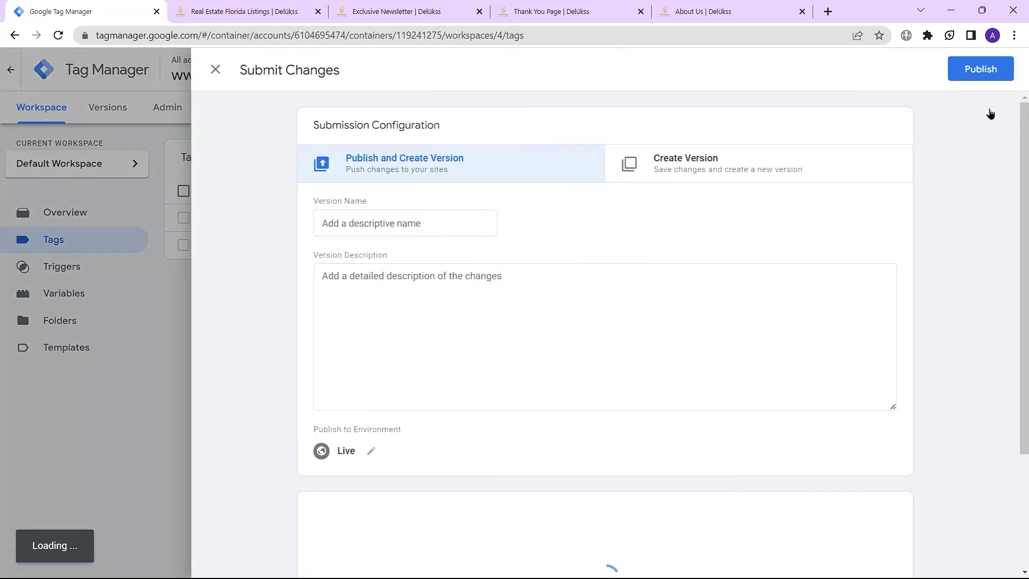
{"action": "left_click", "coordinate": [448, 232]}
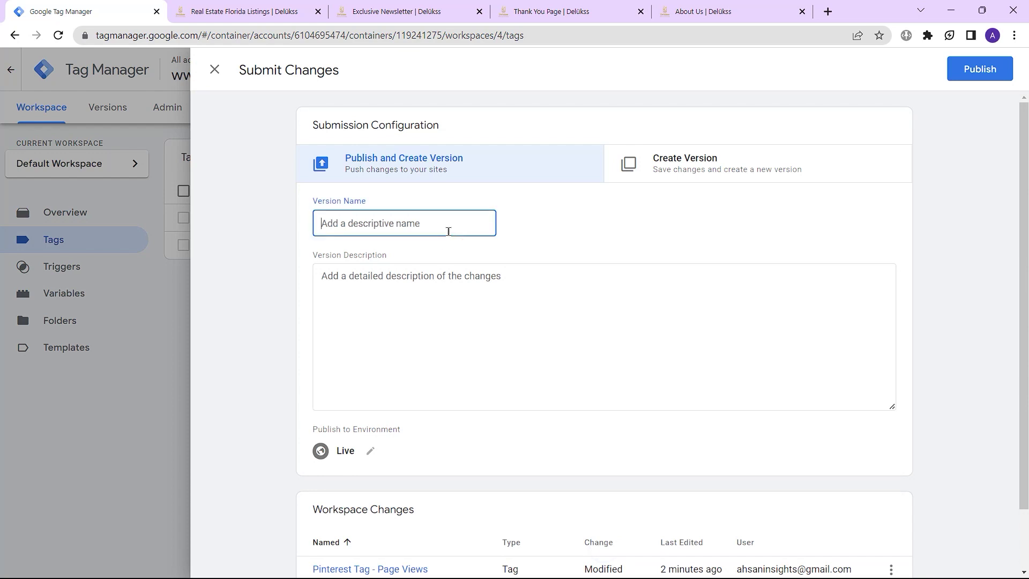
{"action": "type", "text": "Pinterest Tag  Su"}
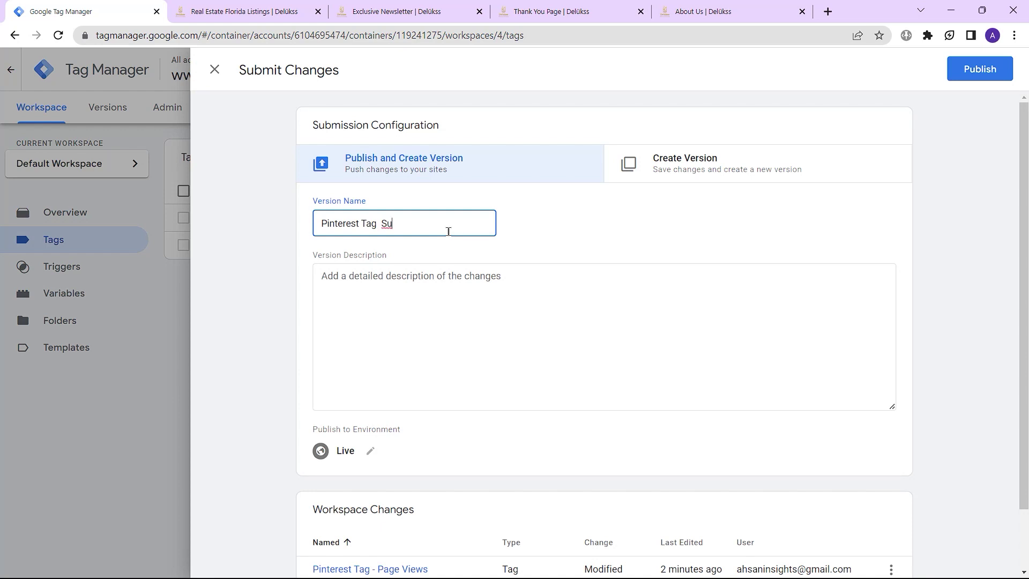
{"action": "type", "text": "ccessful"}
{"action": "left_click", "coordinate": [970, 68]}
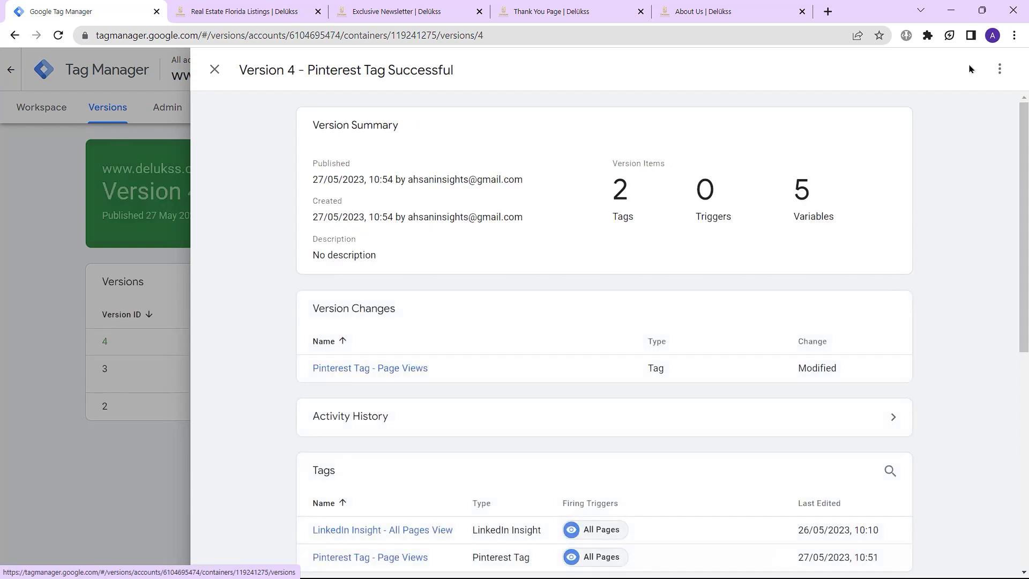
{"action": "left_click", "coordinate": [215, 69]}
- Reload the Florida property listings page and inspect the Initialized and Page visit events with Pinterest Tag Helper
{"action": "key", "text": "ctrl+Tab"}
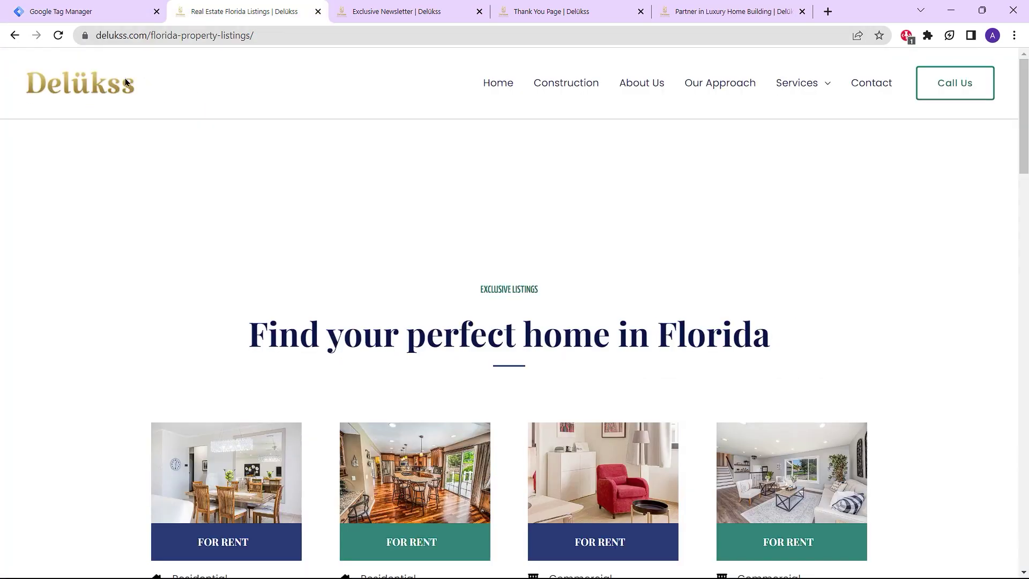
{"action": "left_click", "coordinate": [60, 37]}
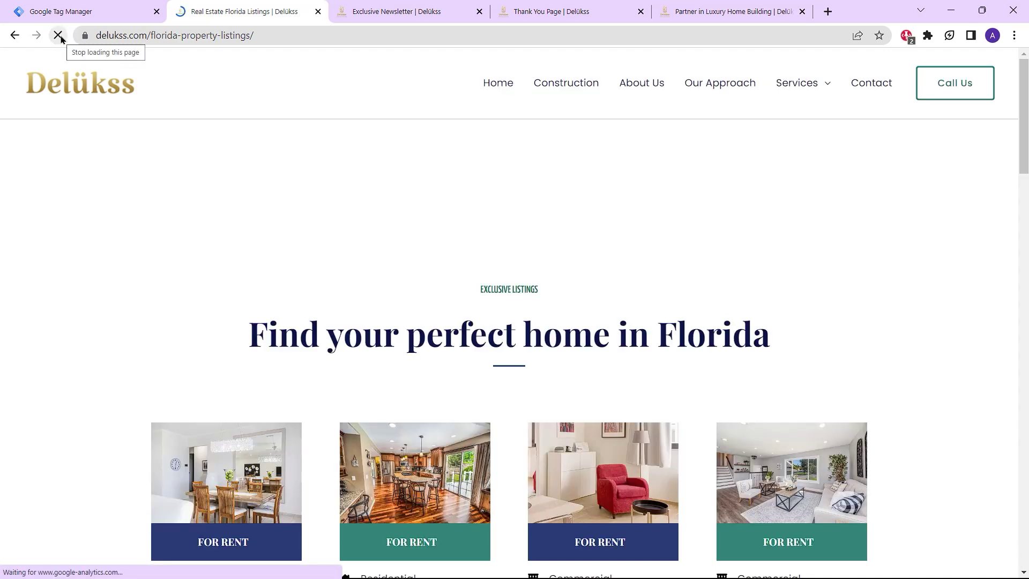
{"action": "left_click", "coordinate": [907, 35]}
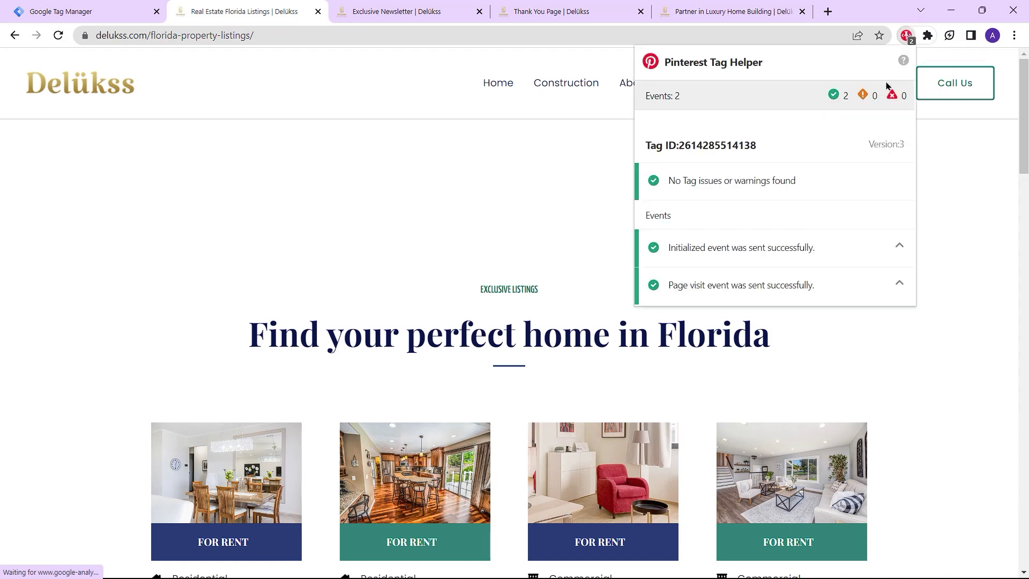
{"action": "left_click", "coordinate": [851, 244]}
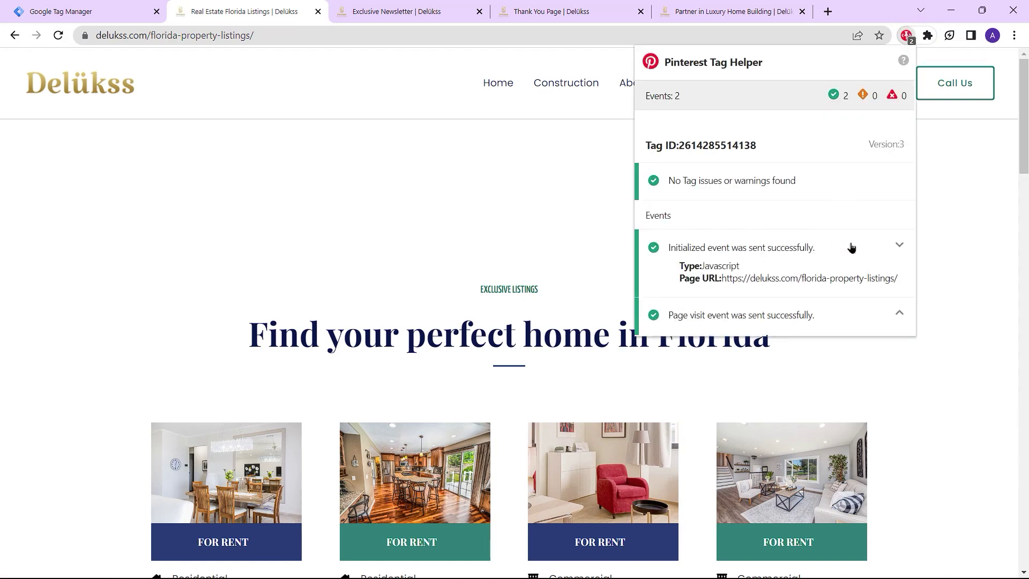
{"action": "left_click", "coordinate": [838, 314]}
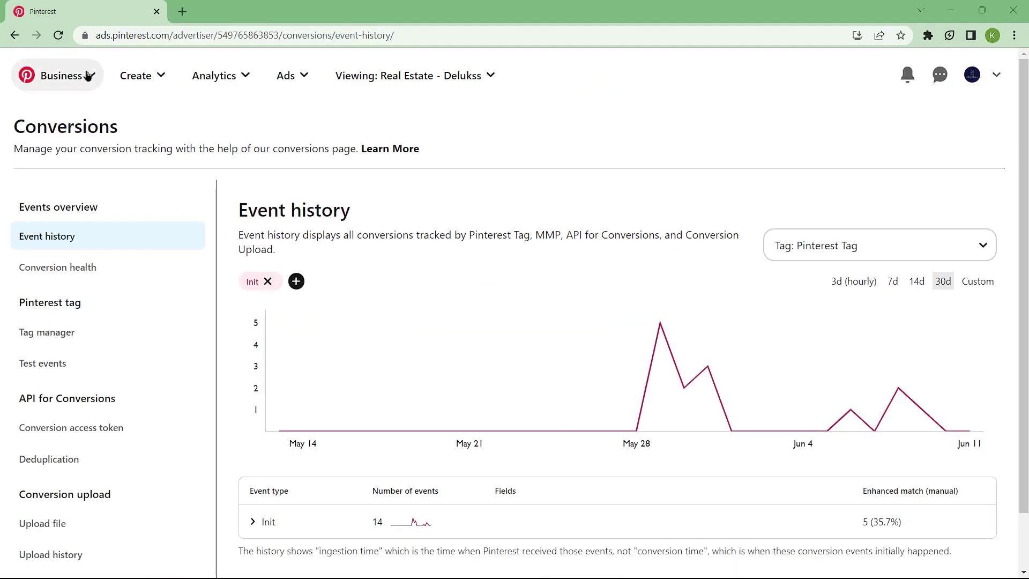
- Refresh Pinterest's event history, dismiss the API for Conversions banner and examine the PageVisit and Init event details
{"action": "left_click", "coordinate": [59, 38]}
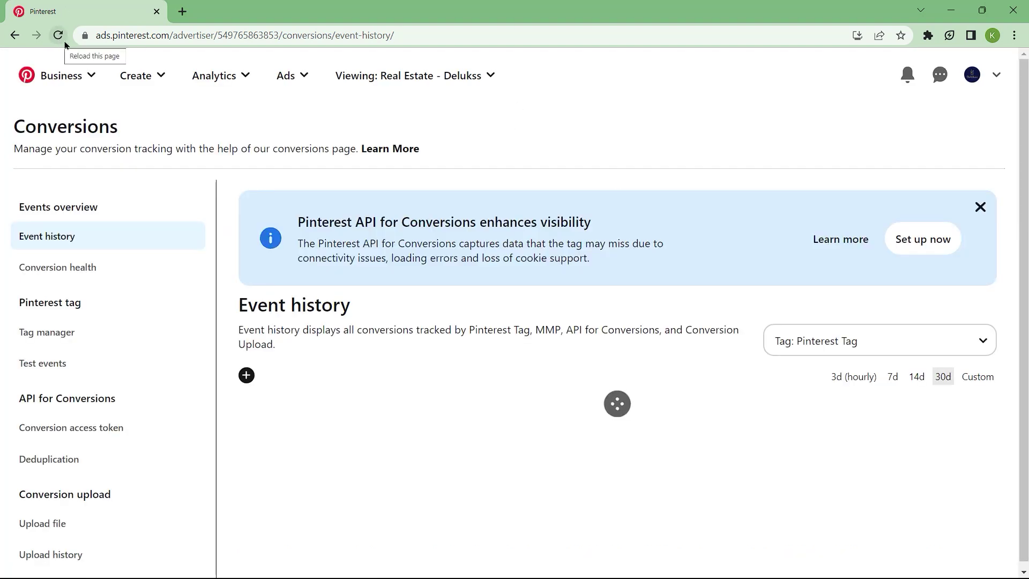
{"action": "left_click", "coordinate": [980, 207]}
{"action": "scroll", "coordinate": [394, 101], "scroll_direction": "down", "scroll_amount": 2}
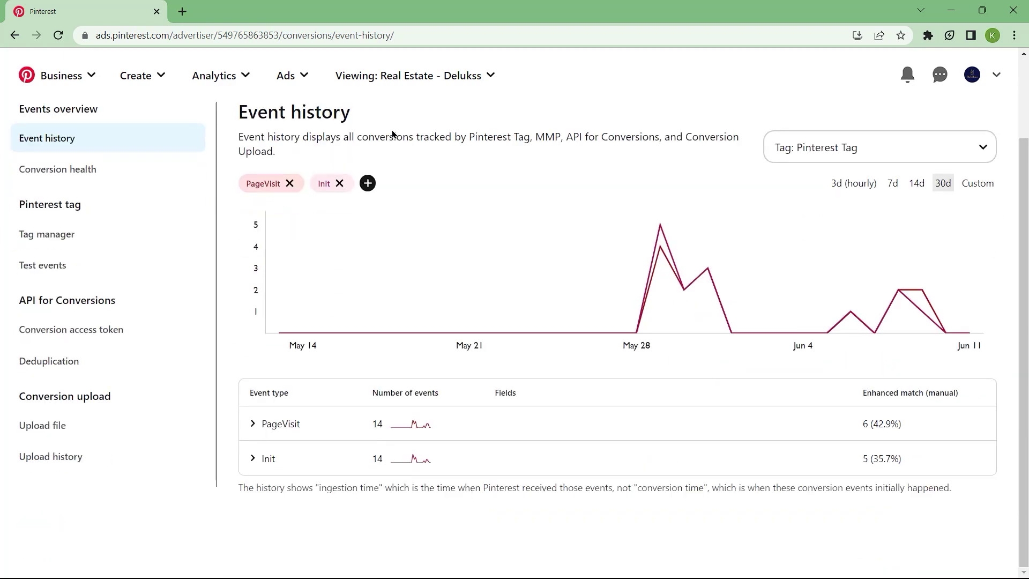
{"action": "left_click", "coordinate": [279, 425]}
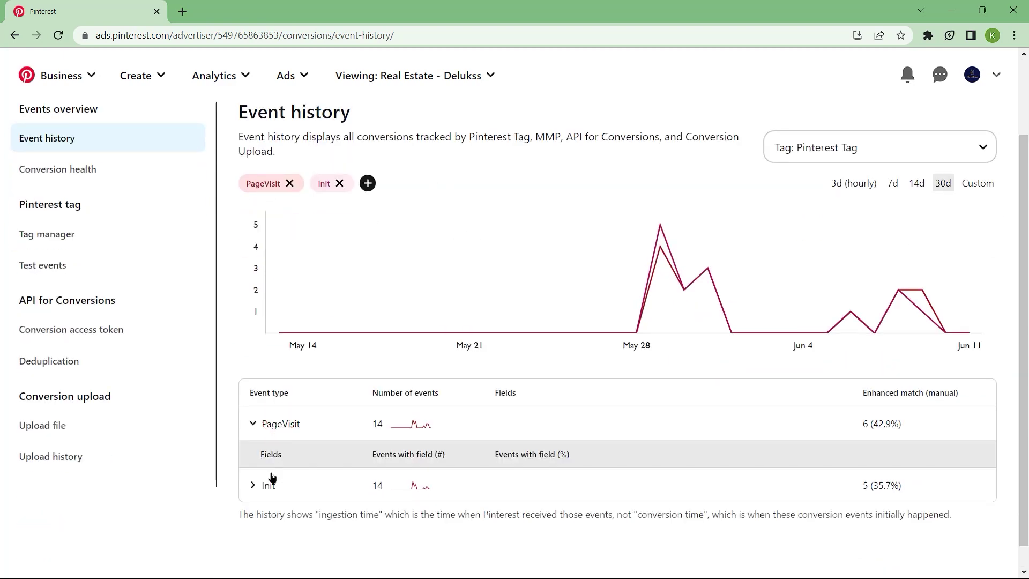
{"action": "left_click", "coordinate": [267, 490]}
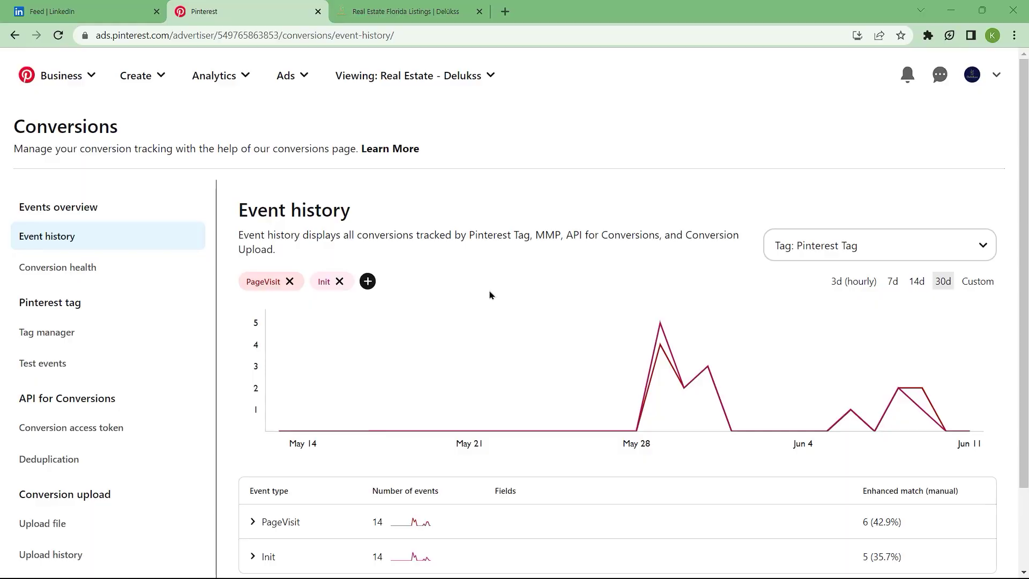
- Open the Pinterest ad account's Audiences page and start a new audience list of the Site visitors type
{"action": "left_click", "coordinate": [300, 67]}
{"action": "left_click", "coordinate": [284, 293]}
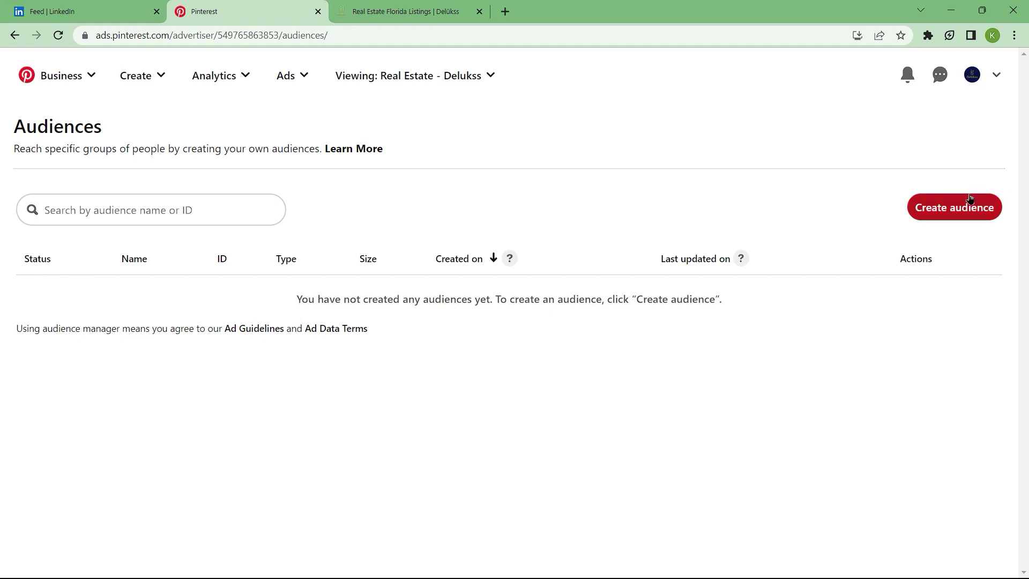
{"action": "left_click", "coordinate": [964, 210]}
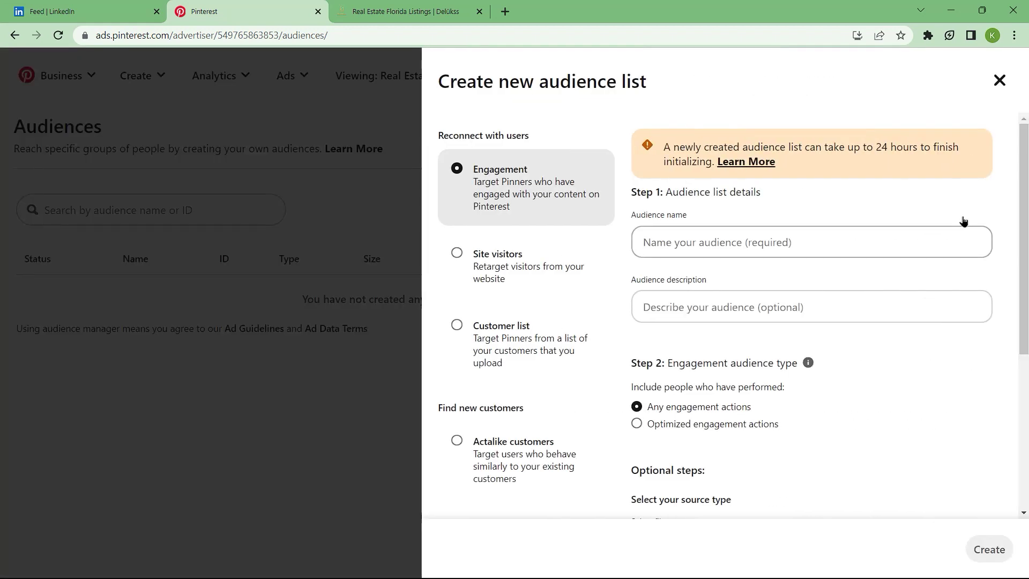
{"action": "left_click", "coordinate": [561, 275]}
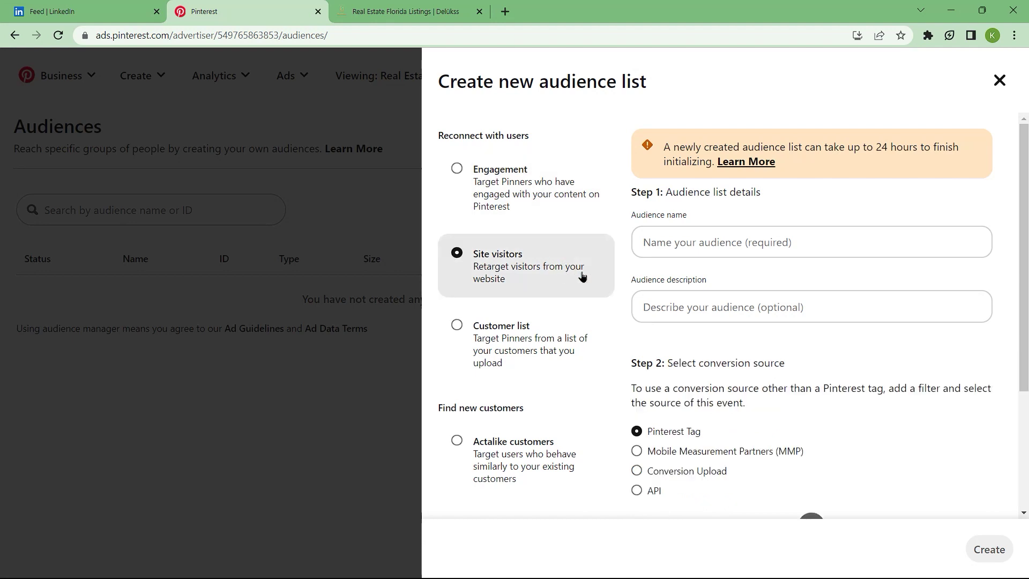
- Name the audience "Florida Listing - Page Views" and select the existing Pinterest Tag as its conversion source
{"action": "left_click", "coordinate": [845, 248]}
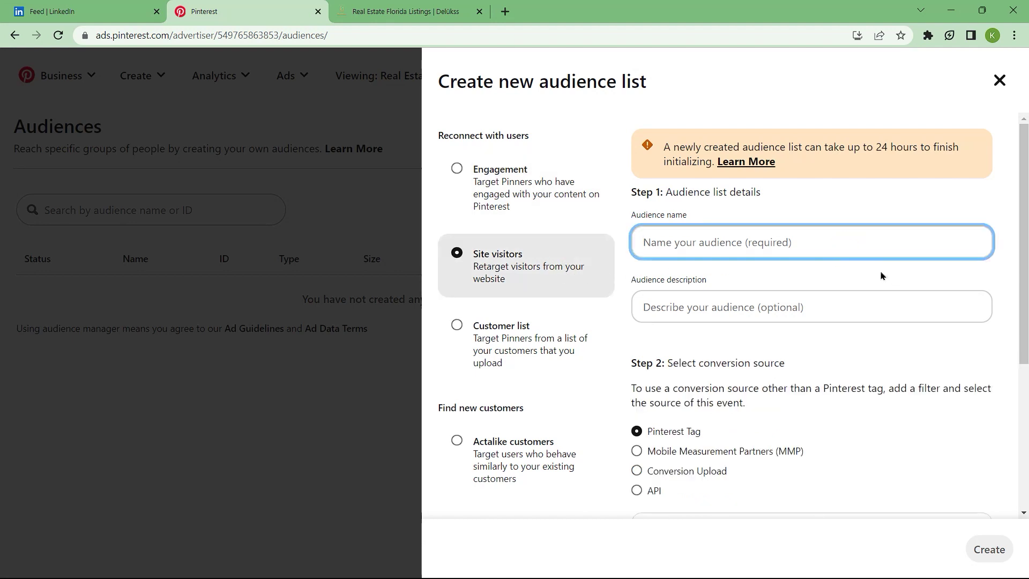
{"action": "type", "text": "Florida"}
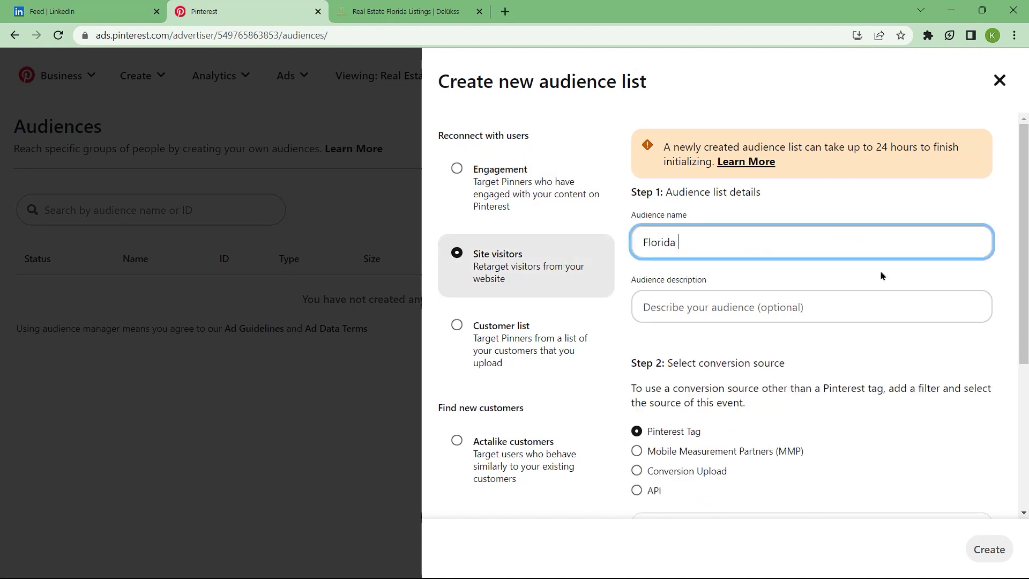
{"action": "type", "text": " Listing - Page Views"}
{"action": "scroll", "coordinate": [868, 297], "scroll_direction": "down", "scroll_amount": 4}
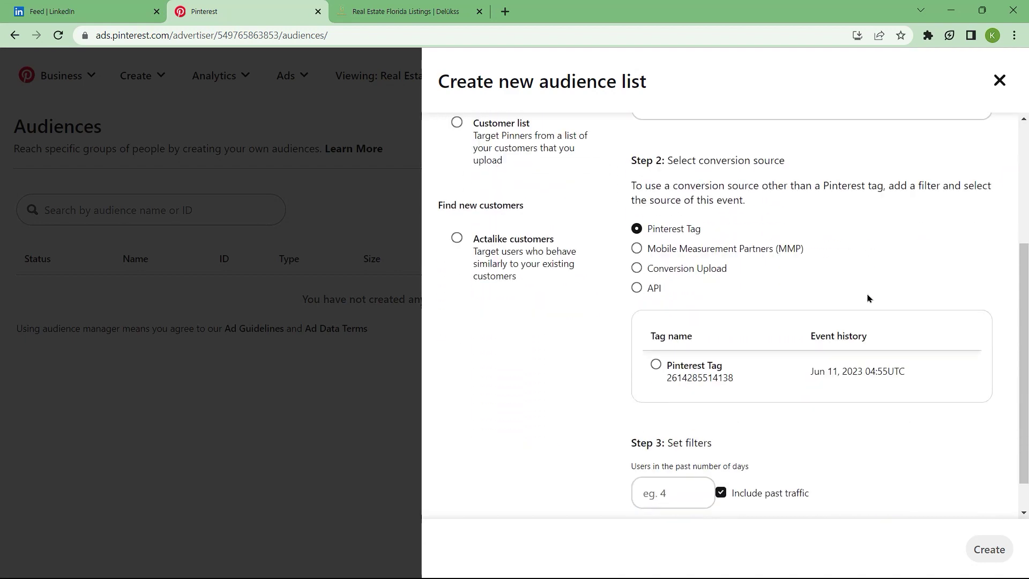
{"action": "left_click", "coordinate": [657, 365]}
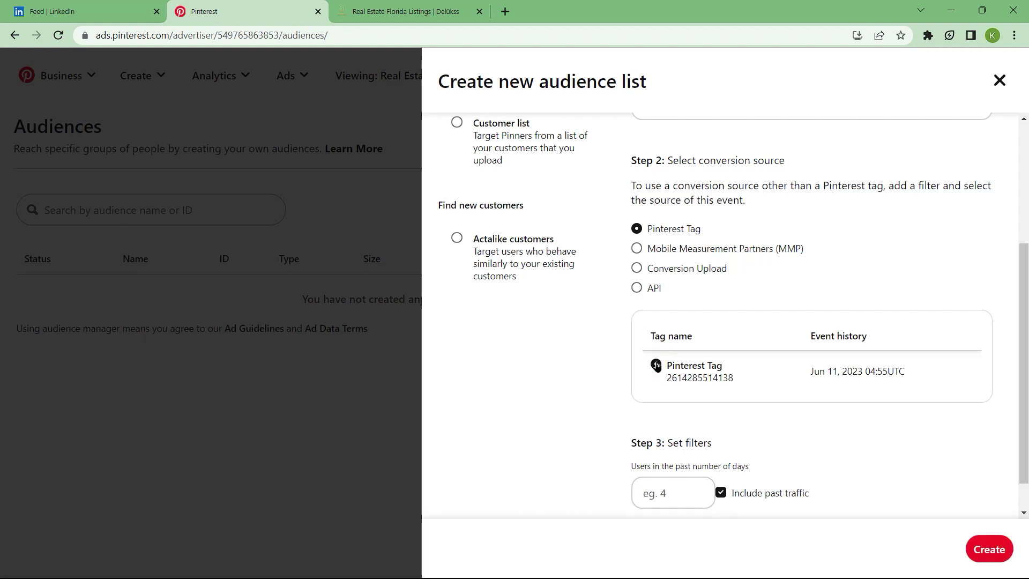
{"action": "scroll", "coordinate": [705, 399], "scroll_direction": "down", "scroll_amount": 1}
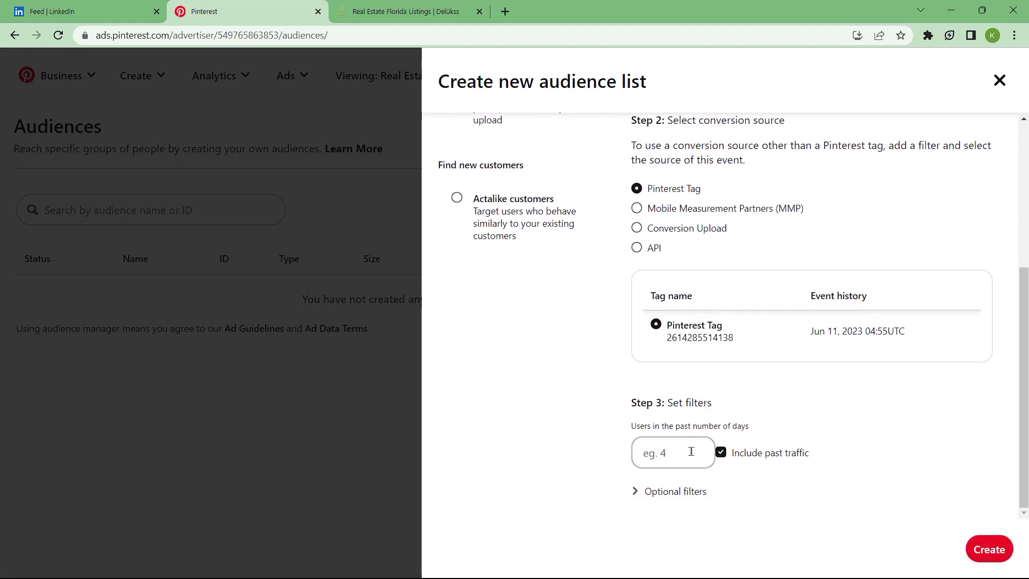
- Expand the audience's optional filters and set Filter 1 to Destination URL with the Contains condition
{"action": "left_click", "coordinate": [683, 496]}
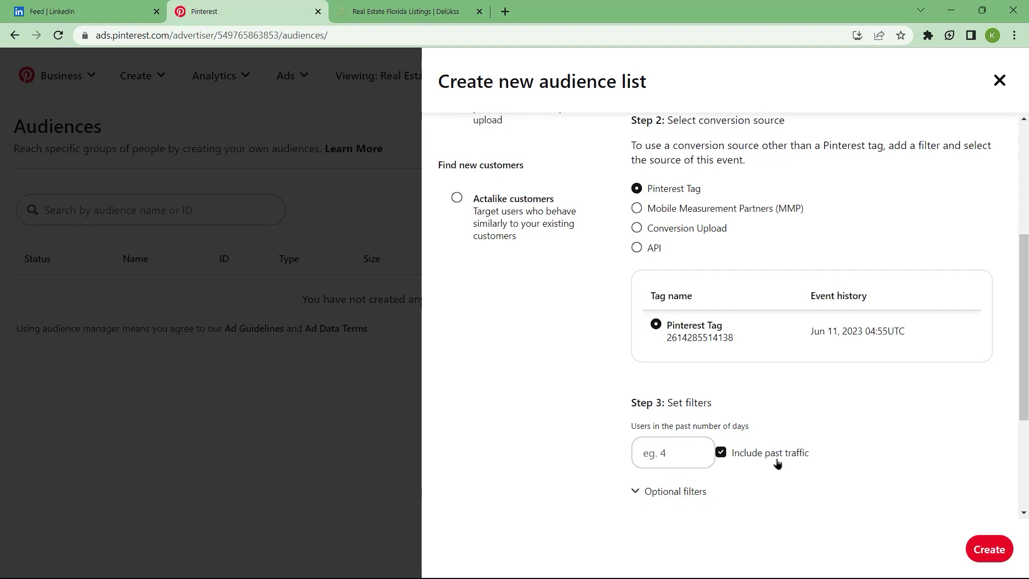
{"action": "scroll", "coordinate": [777, 462], "scroll_direction": "down", "scroll_amount": 3}
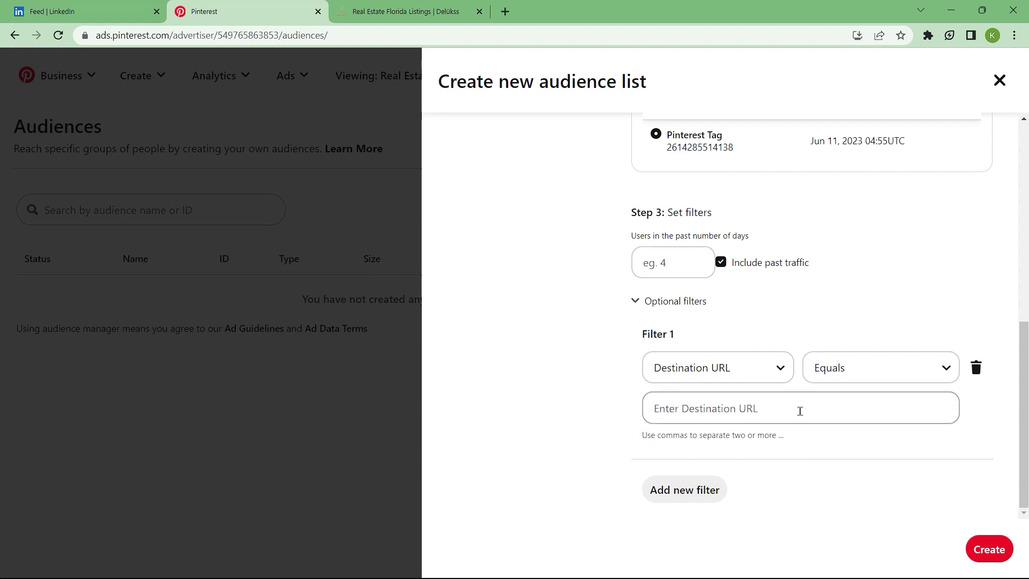
{"action": "left_click", "coordinate": [768, 374]}
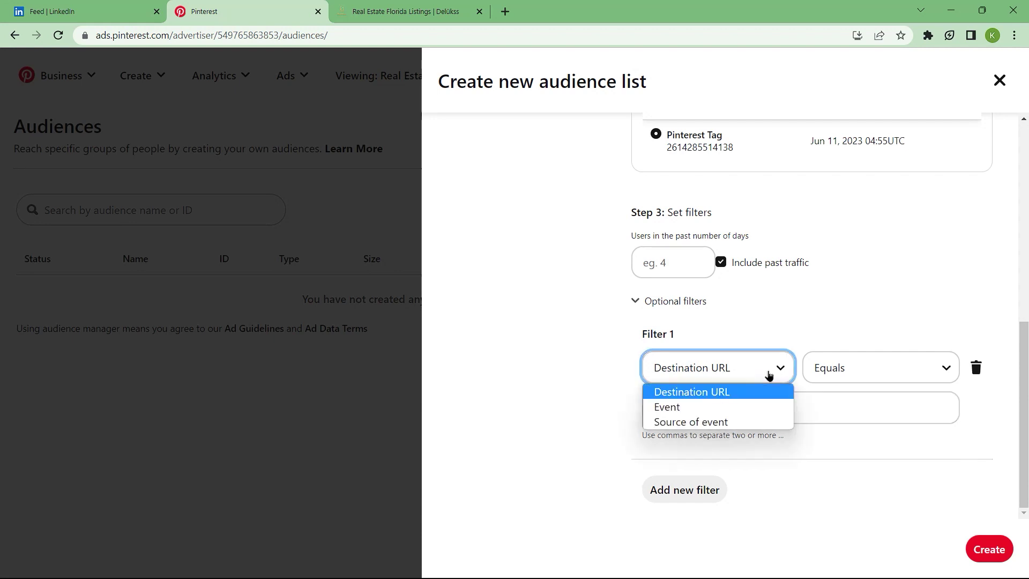
{"action": "left_click", "coordinate": [768, 375]}
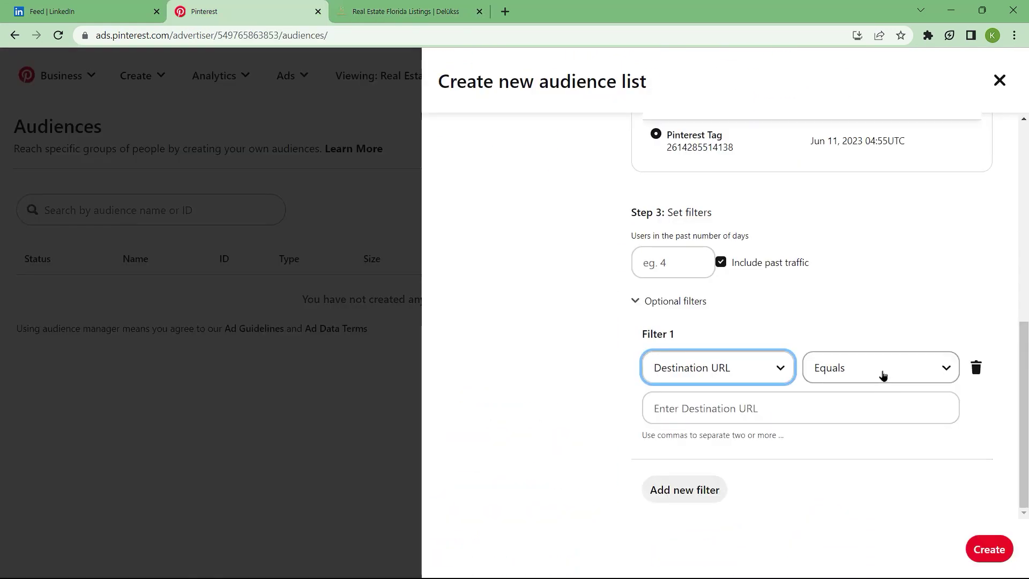
{"action": "left_click", "coordinate": [883, 374]}
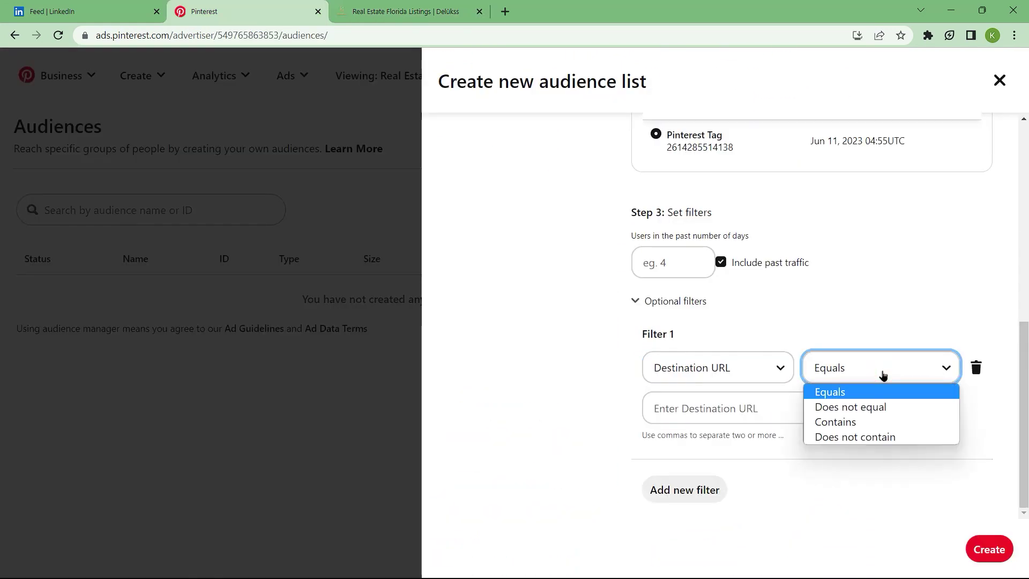
{"action": "left_click", "coordinate": [868, 422]}
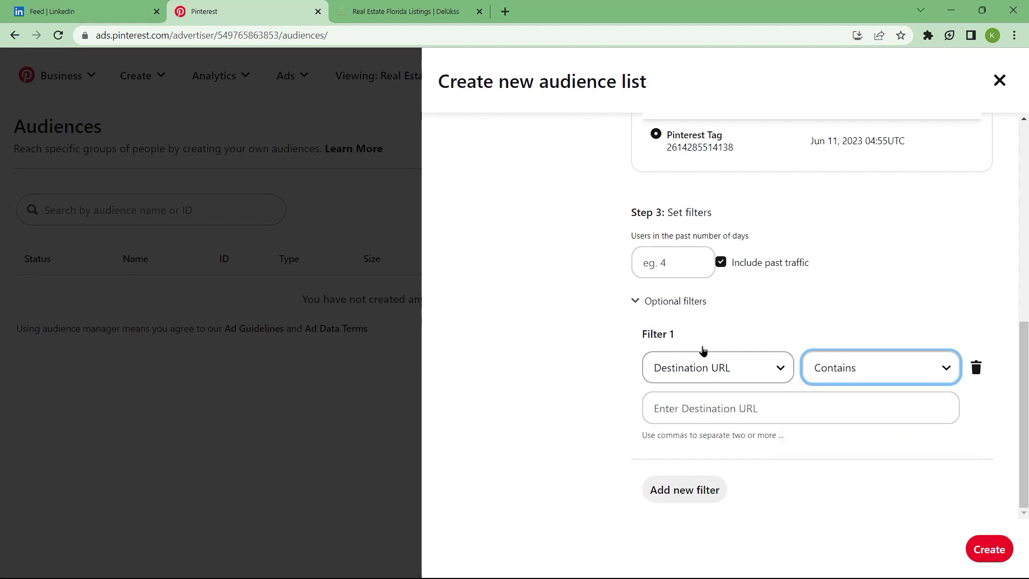
- Switch to the Delukss Florida listings page and copy its full web address
{"action": "left_click", "coordinate": [394, 5]}
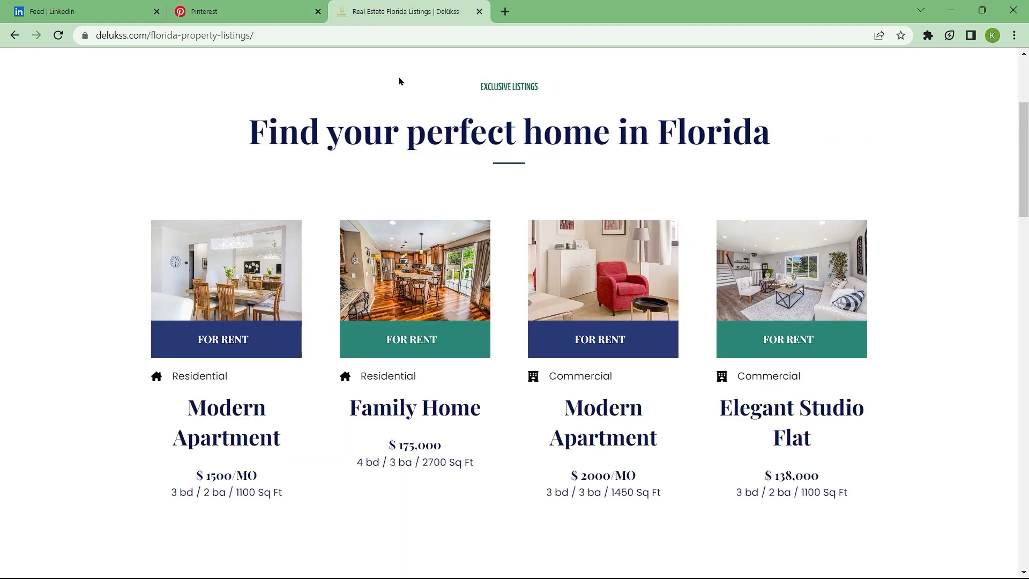
{"action": "scroll", "coordinate": [399, 81], "scroll_direction": "down", "scroll_amount": 10}
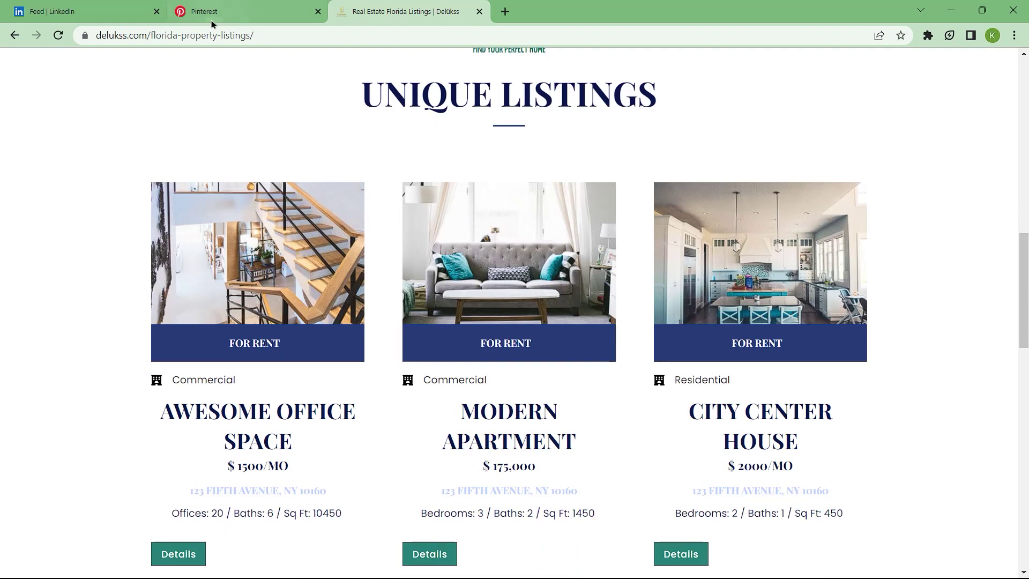
{"action": "left_click", "coordinate": [190, 35]}
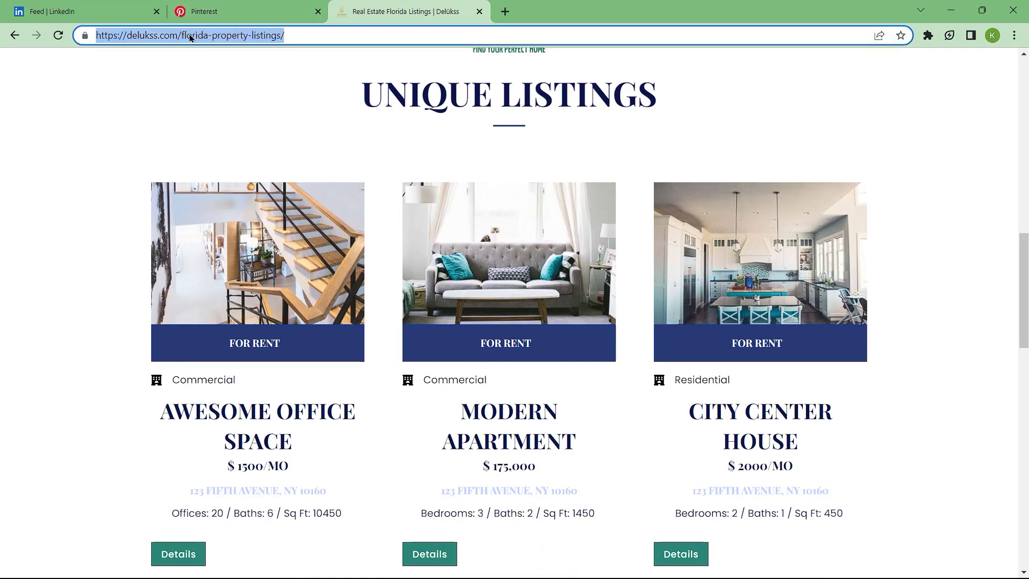
{"action": "right_click", "coordinate": [244, 31]}
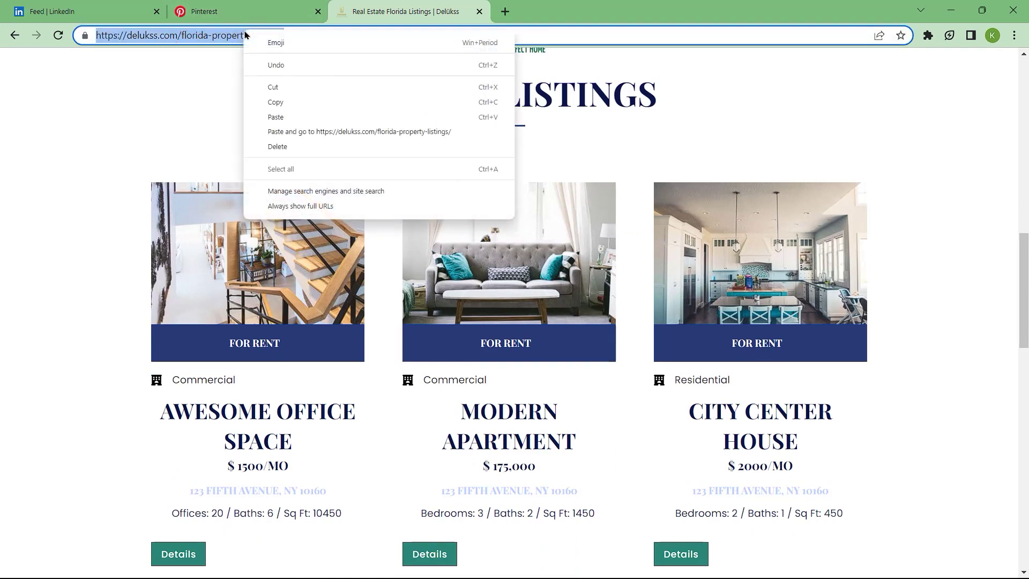
{"action": "left_click", "coordinate": [273, 101]}
- Back in Pinterest, paste the copied address as the filter's destination URL, trim it to "florida-property-listings", and create the audience
{"action": "left_click", "coordinate": [264, 8]}
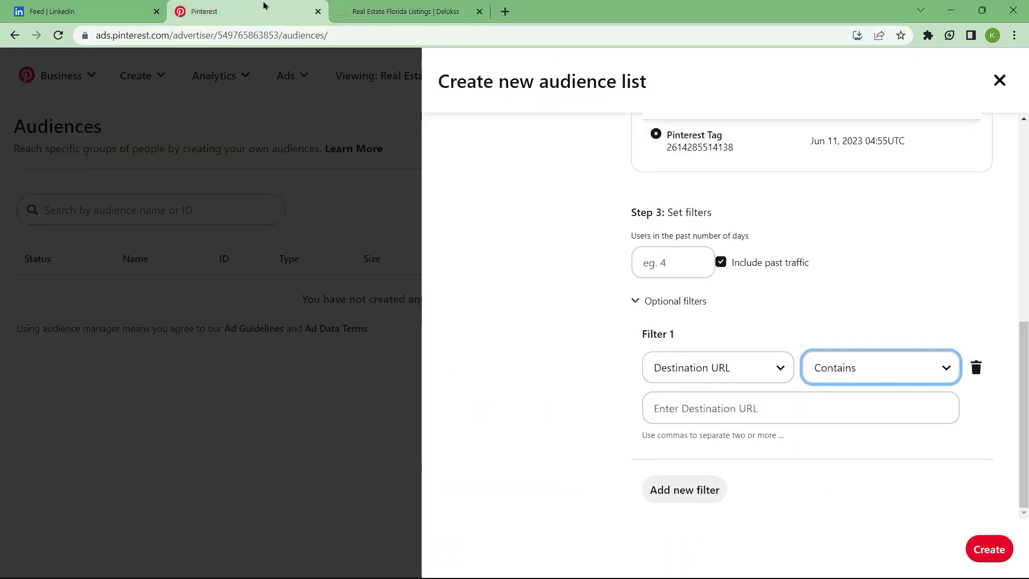
{"action": "left_click", "coordinate": [839, 408]}
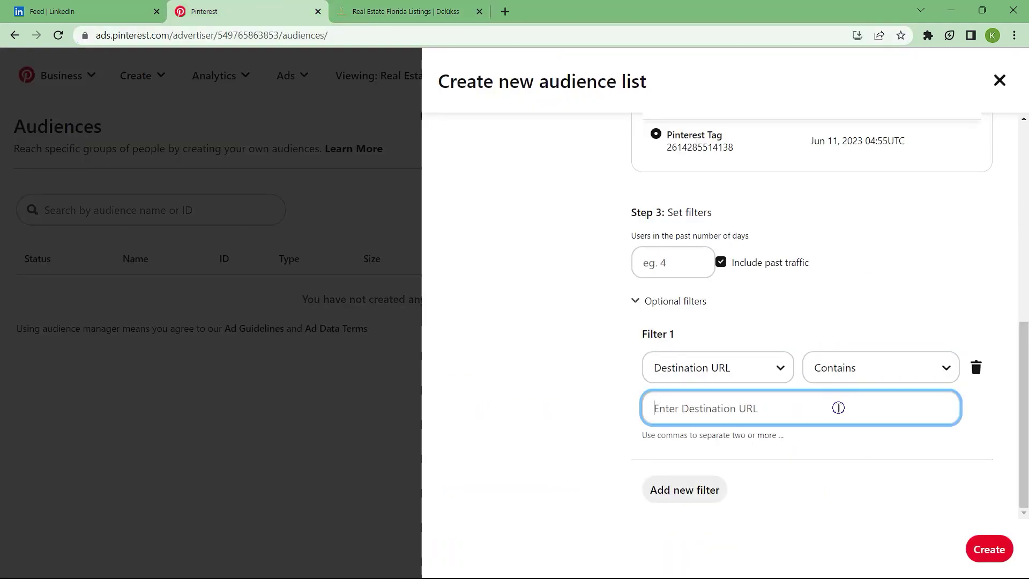
{"action": "right_click", "coordinate": [839, 407]}
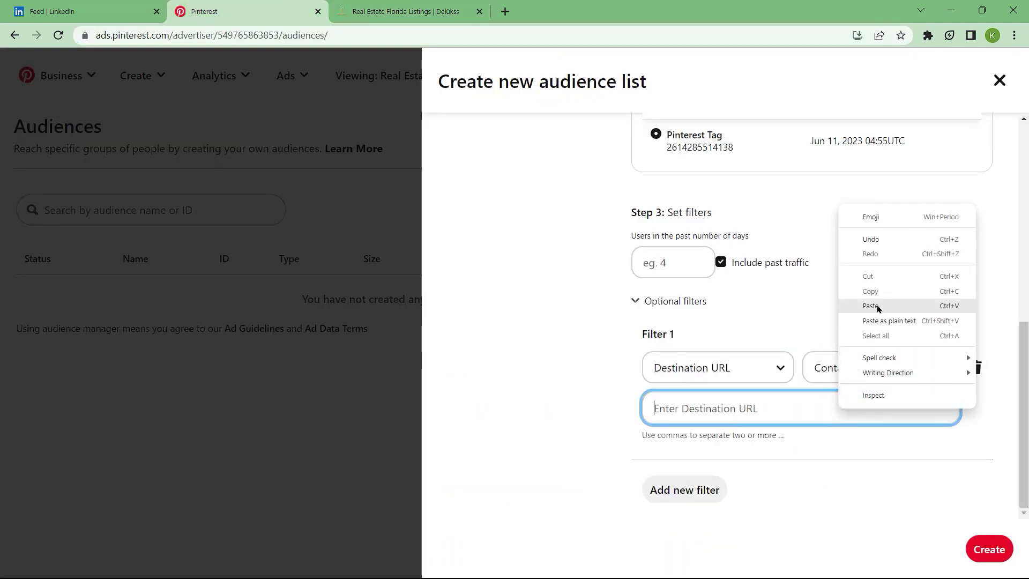
{"action": "left_click", "coordinate": [872, 305]}
{"action": "left_click_drag", "start_coordinate": [752, 409], "coordinate": [624, 415]}
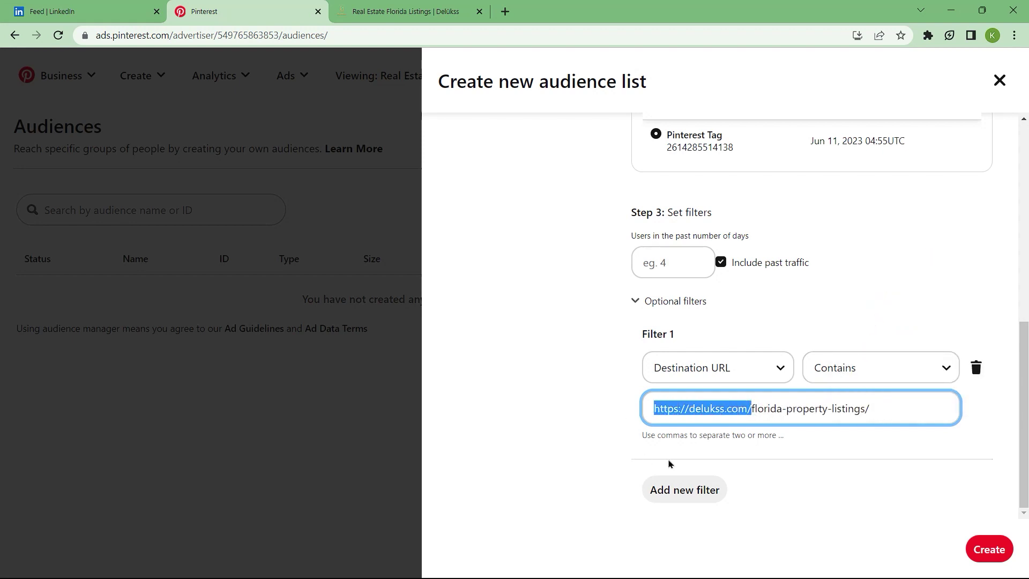
{"action": "key", "text": "BackSpace"}
{"action": "left_click", "coordinate": [788, 421]}
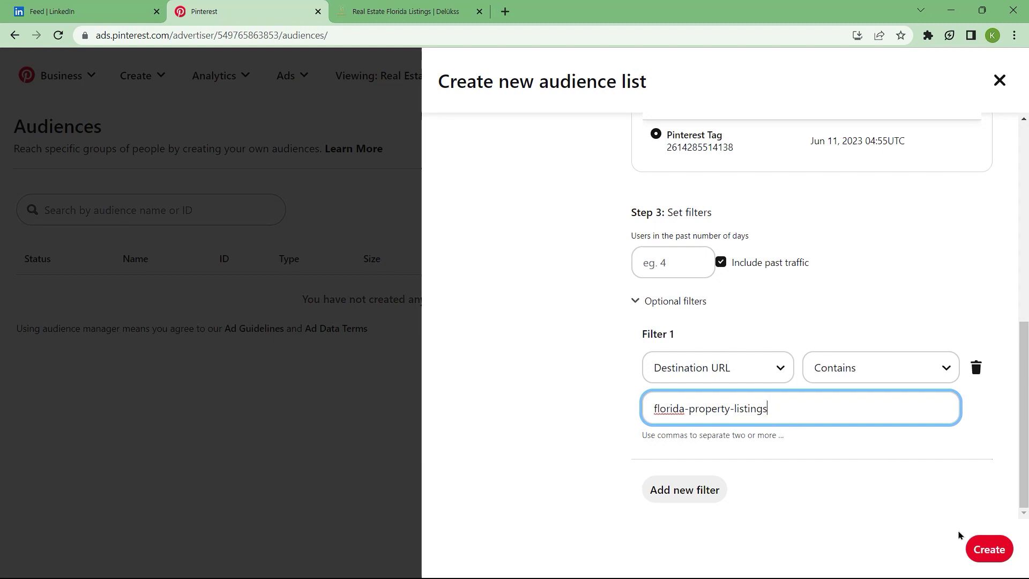
{"action": "left_click", "coordinate": [983, 554]}
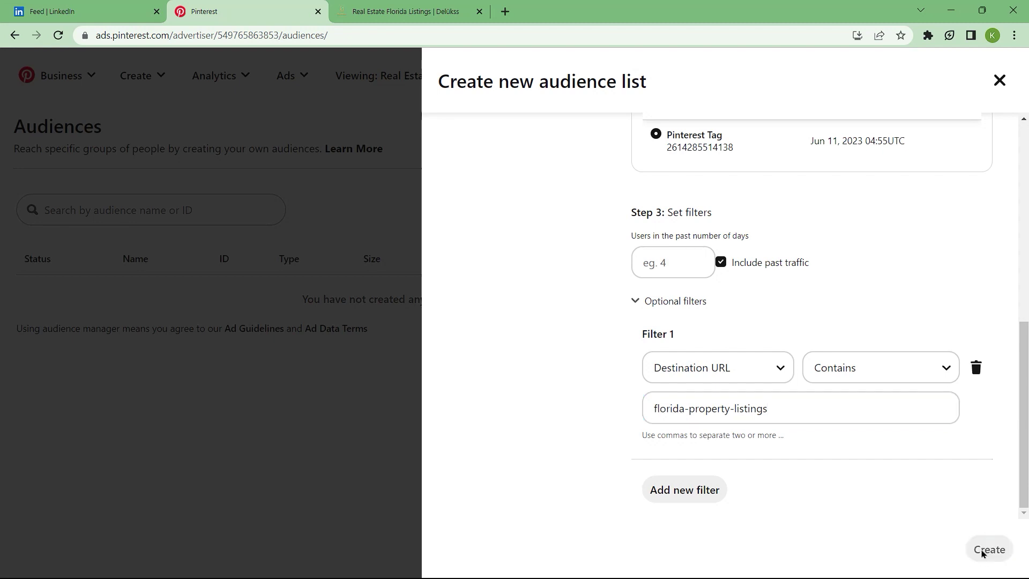